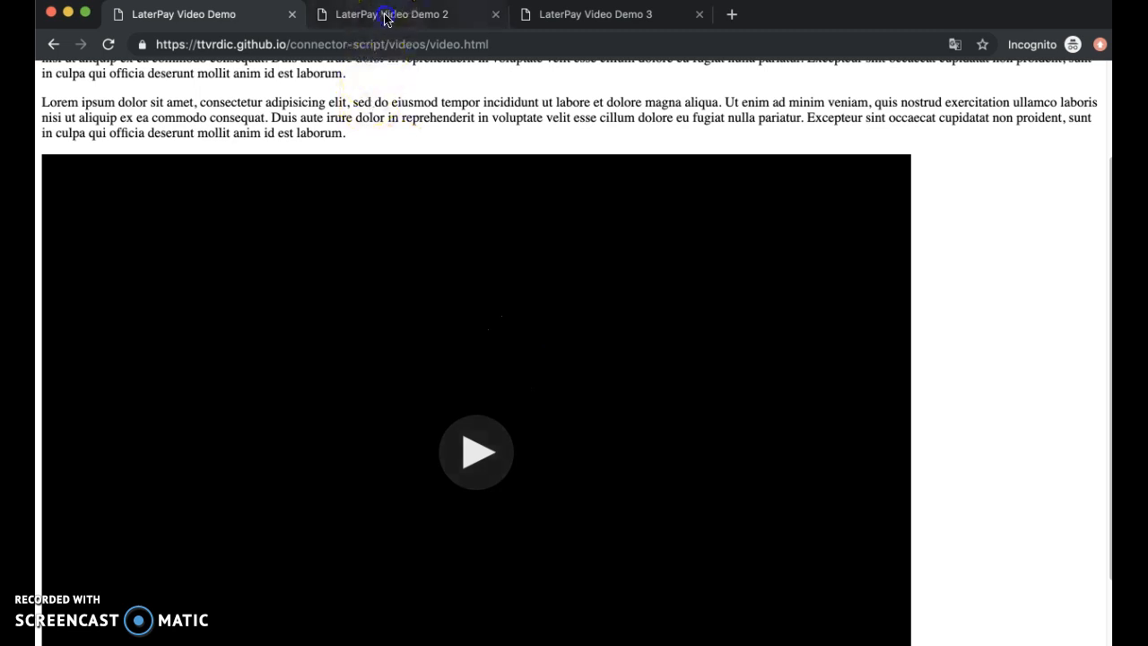
- Look through the three LaterPay Video Demo pages with their embedded players
{"action": "left_click", "coordinate": [585, 20]}
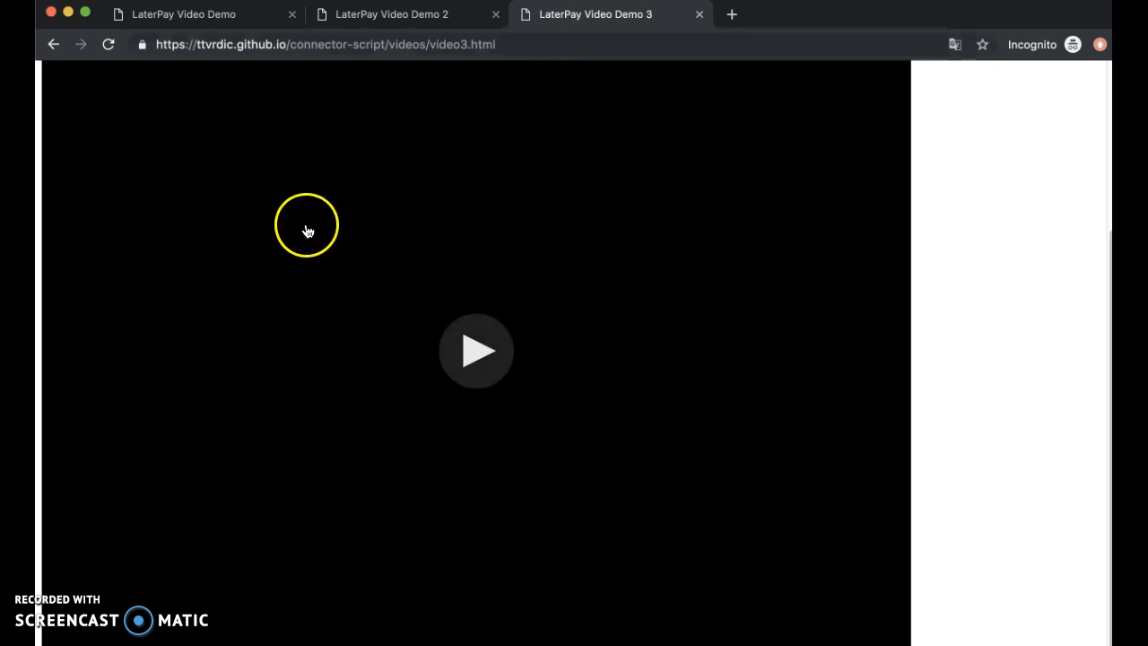
{"action": "left_click", "coordinate": [221, 20]}
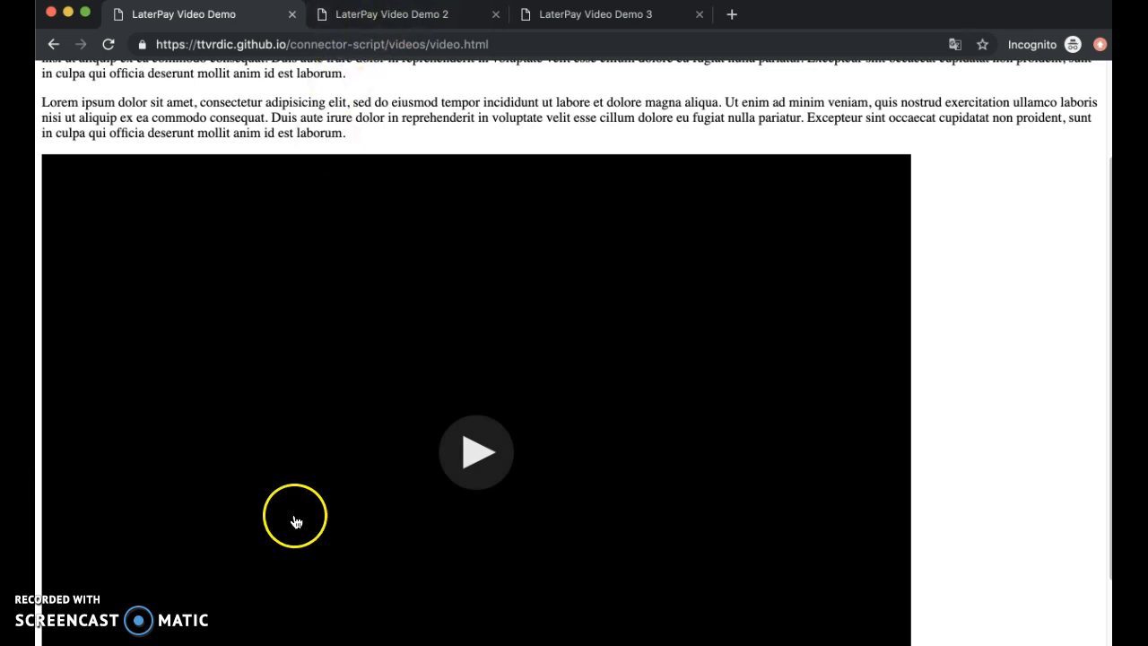
{"action": "left_click", "coordinate": [444, 20]}
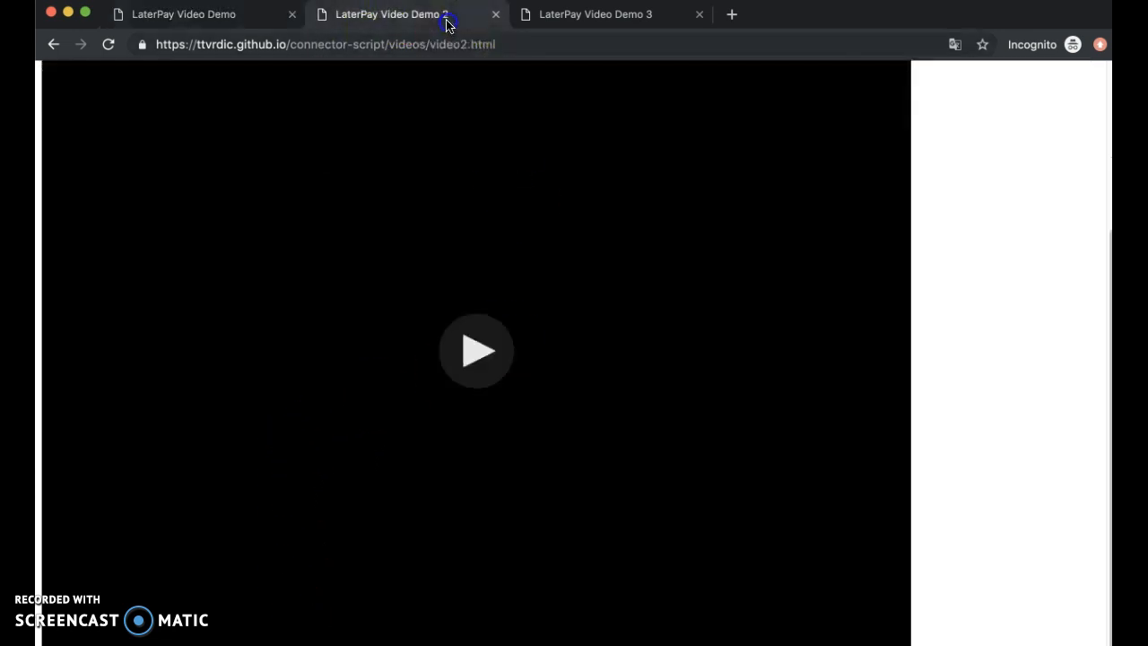
{"action": "left_click", "coordinate": [566, 25]}
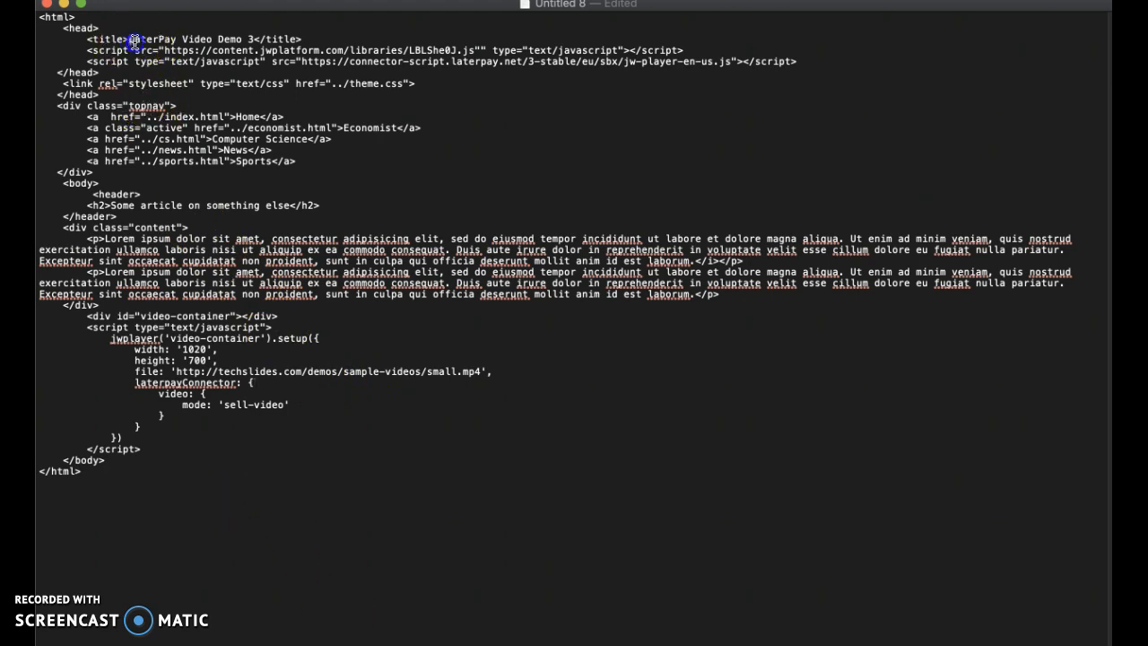
{"action": "left_click_drag", "start_coordinate": [128, 39], "coordinate": [241, 36]}
{"action": "left_click", "coordinate": [289, 169]}
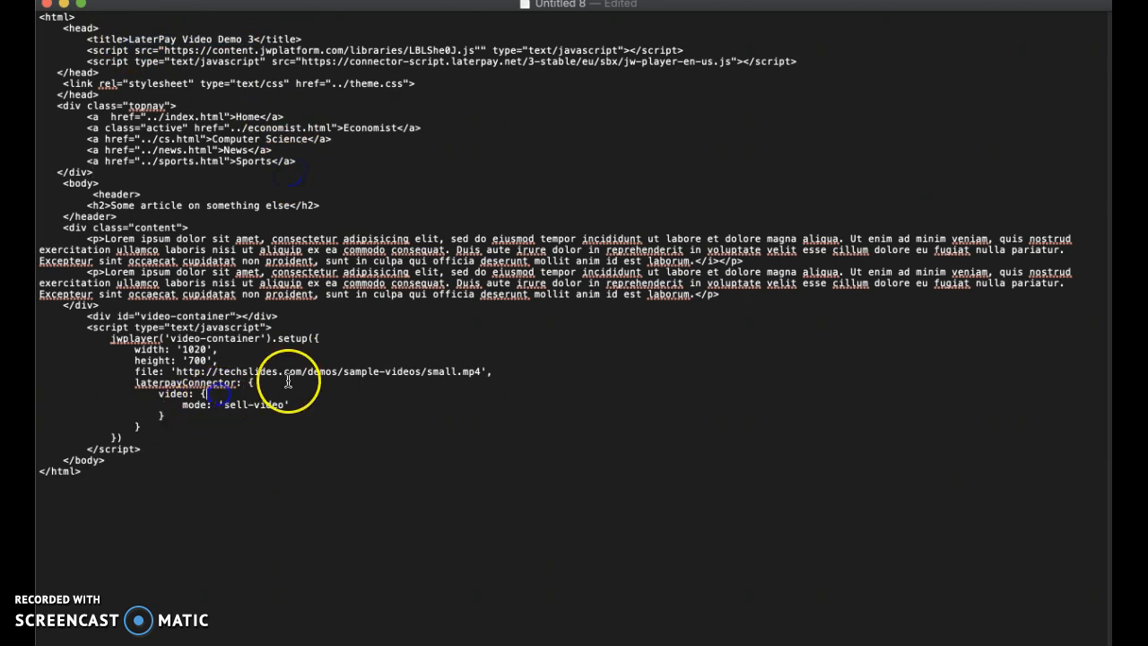
{"action": "key", "text": "Return"}
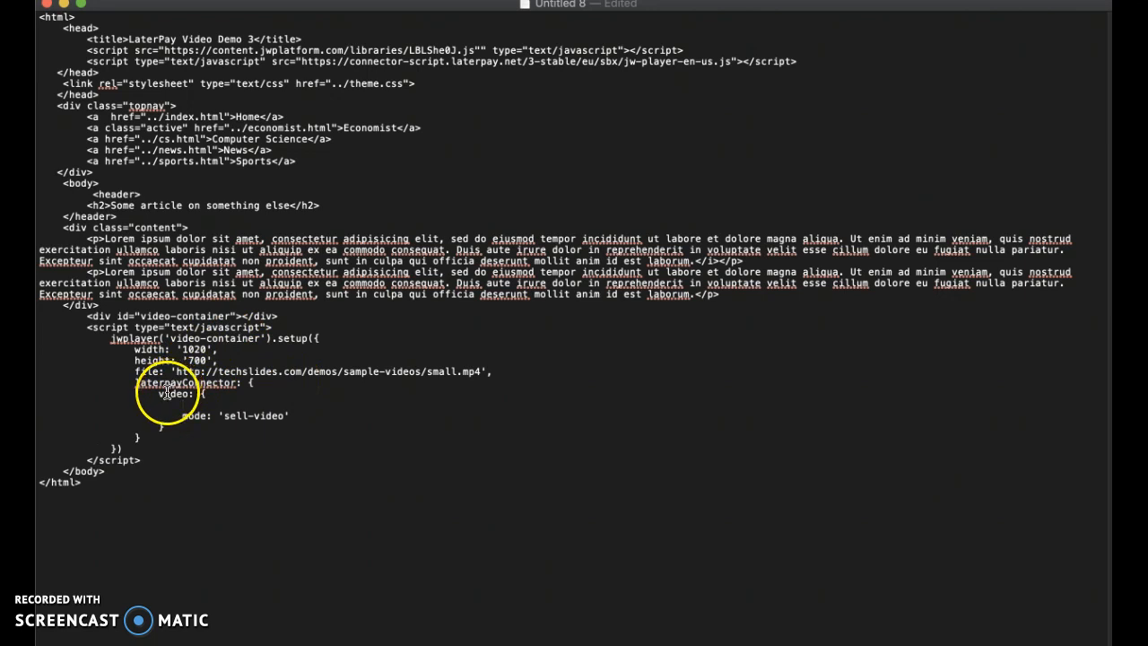
{"action": "left_click_drag", "start_coordinate": [184, 402], "coordinate": [208, 393]}
{"action": "key", "text": "BackSpace"}
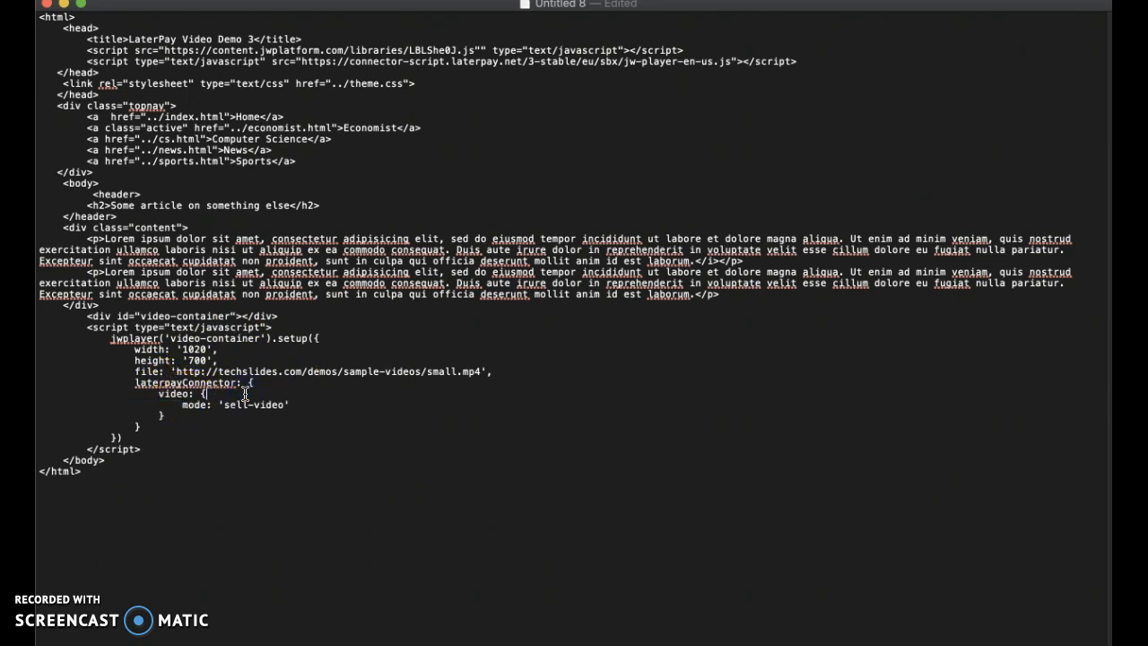
- Add an empty articleId property on its own line inside laterpayConnector, directly above the video block
{"action": "left_click", "coordinate": [274, 385]}
{"action": "key", "text": "Return"}
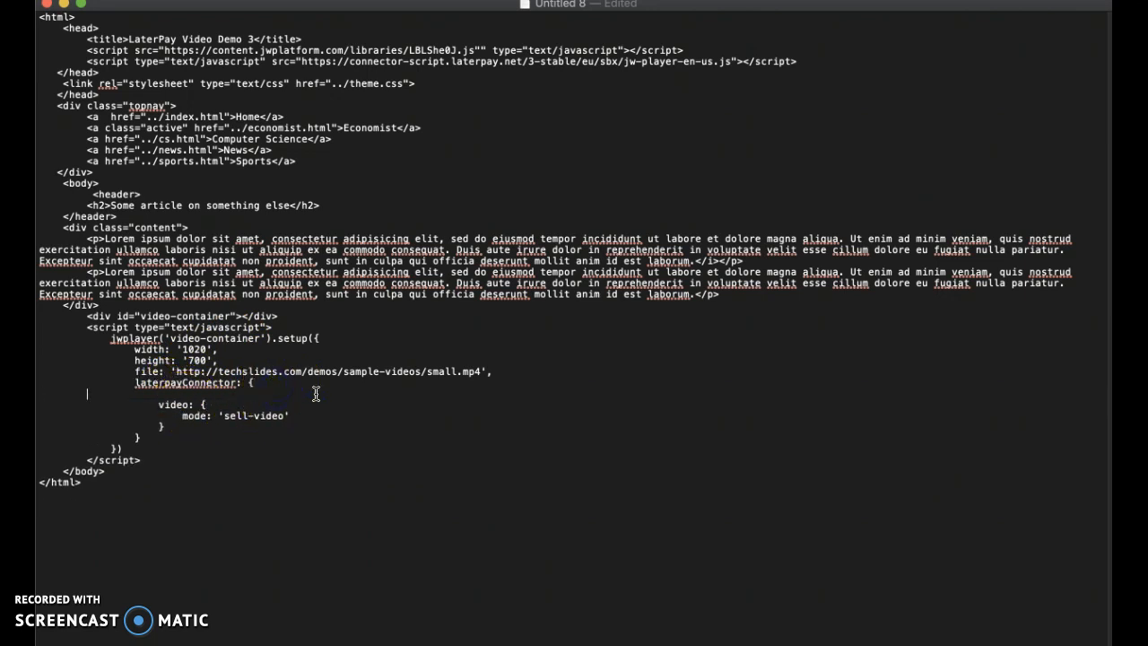
{"action": "double_click", "coordinate": [167, 404]}
{"action": "left_click", "coordinate": [179, 395]}
{"action": "type", "text": "articleId:'',"}
- Fill in the articleId value in the laterpayConnector code as 'SinglePurchase3'
{"action": "key", "text": "super+Tab"}
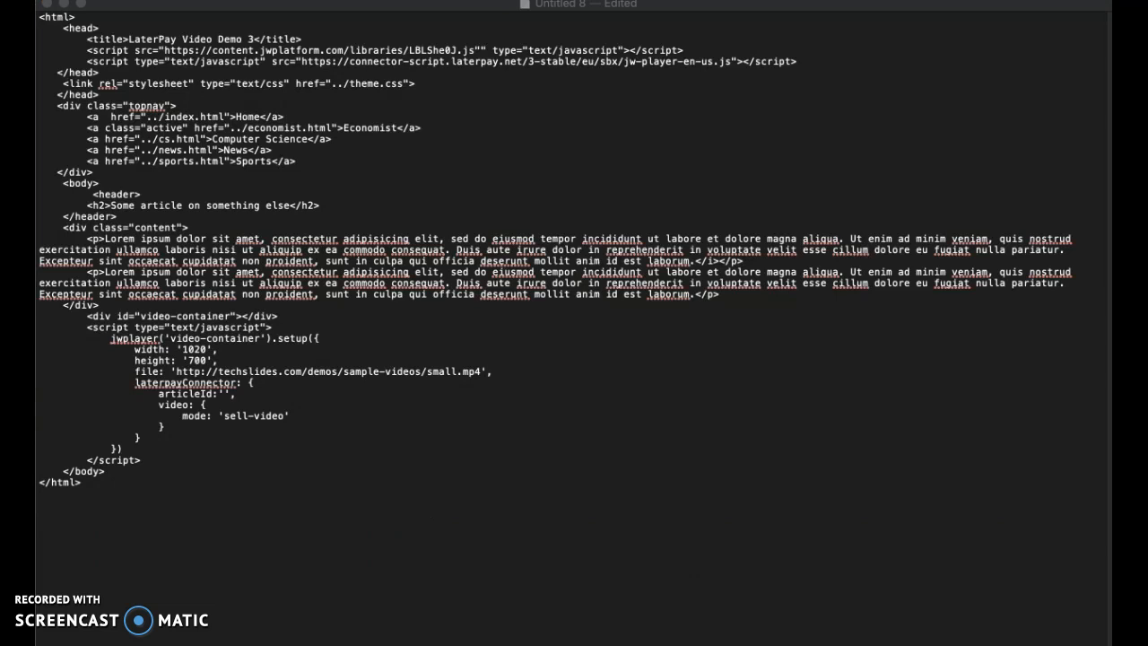
{"action": "left_click", "coordinate": [228, 393]}
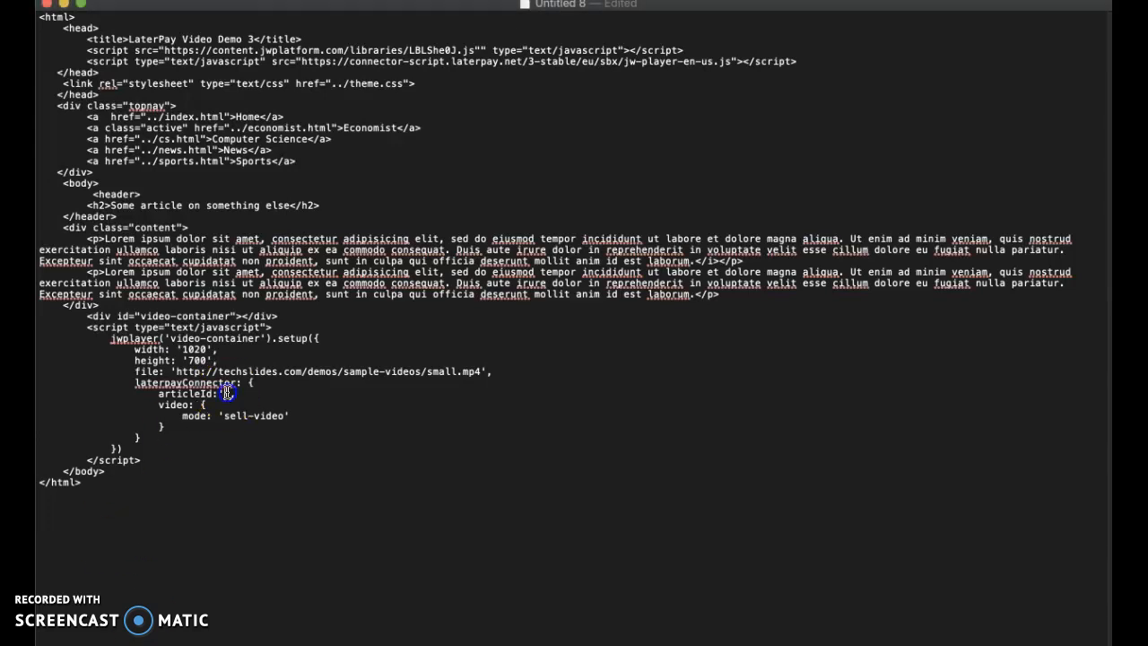
{"action": "type", "text": "SinglePurchase',"}
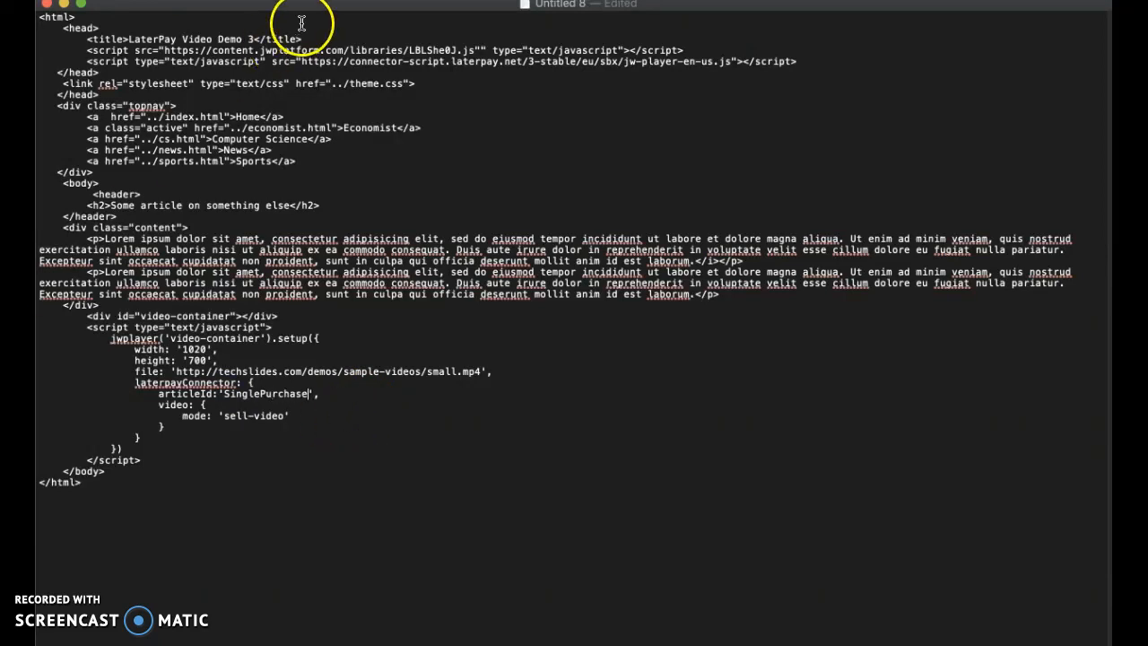
{"action": "type", "text": "3"}
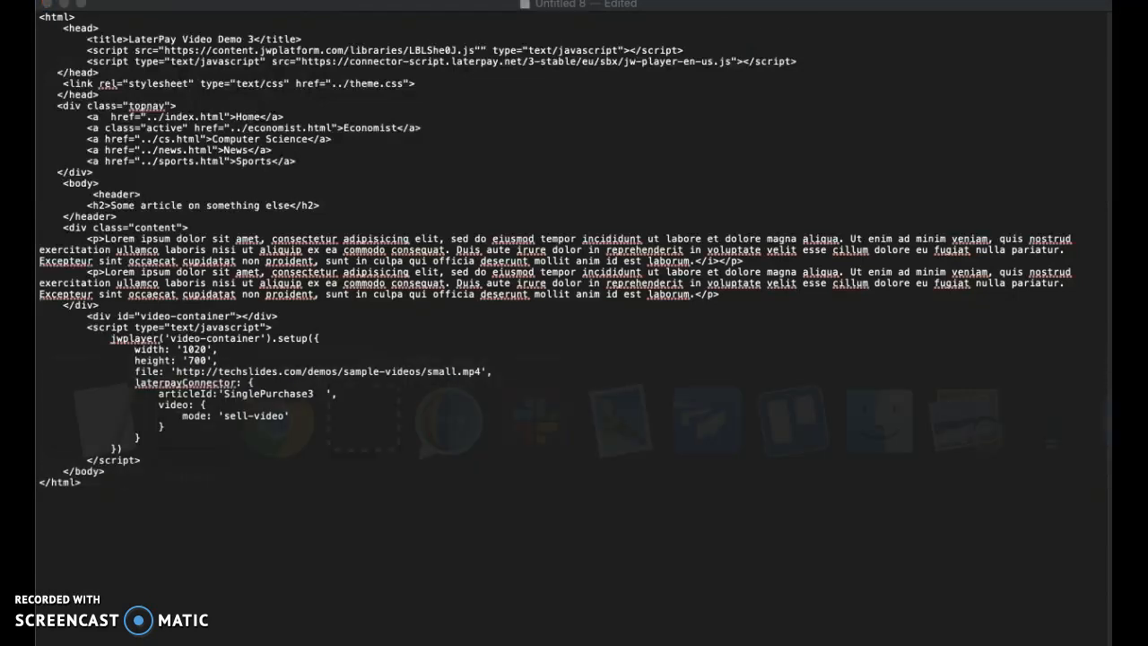
- Switch to the LaterPay Connector dashboard and start a new single purchase titled SingpePurchaseVideo1
{"action": "key", "text": "super+Tab"}
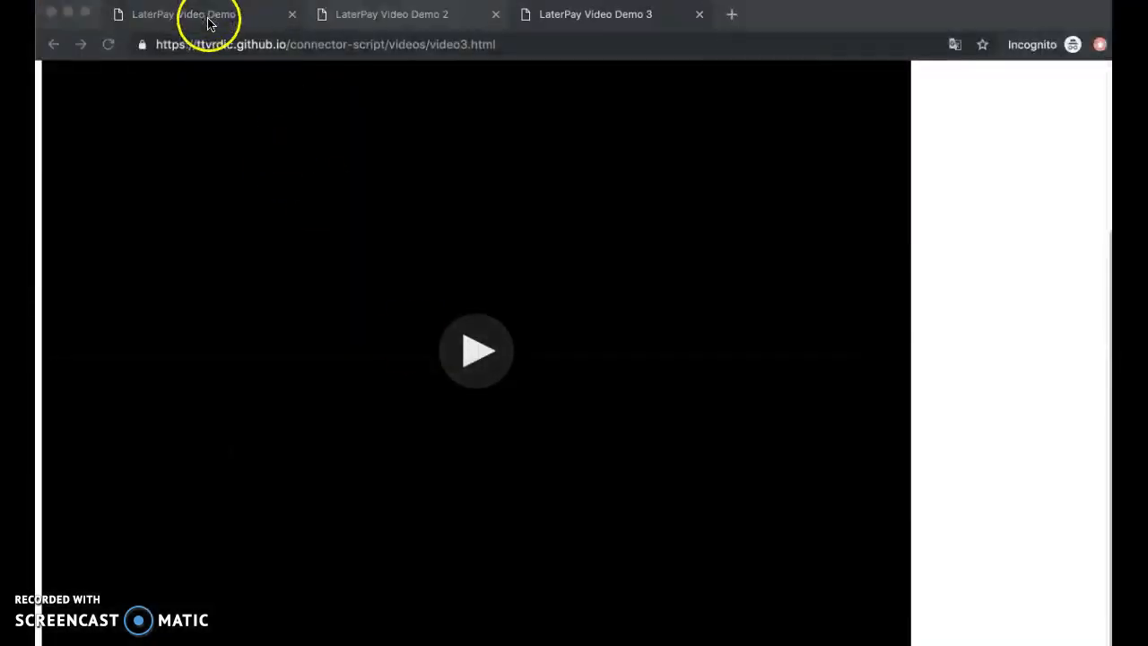
{"action": "key", "text": "super+grave"}
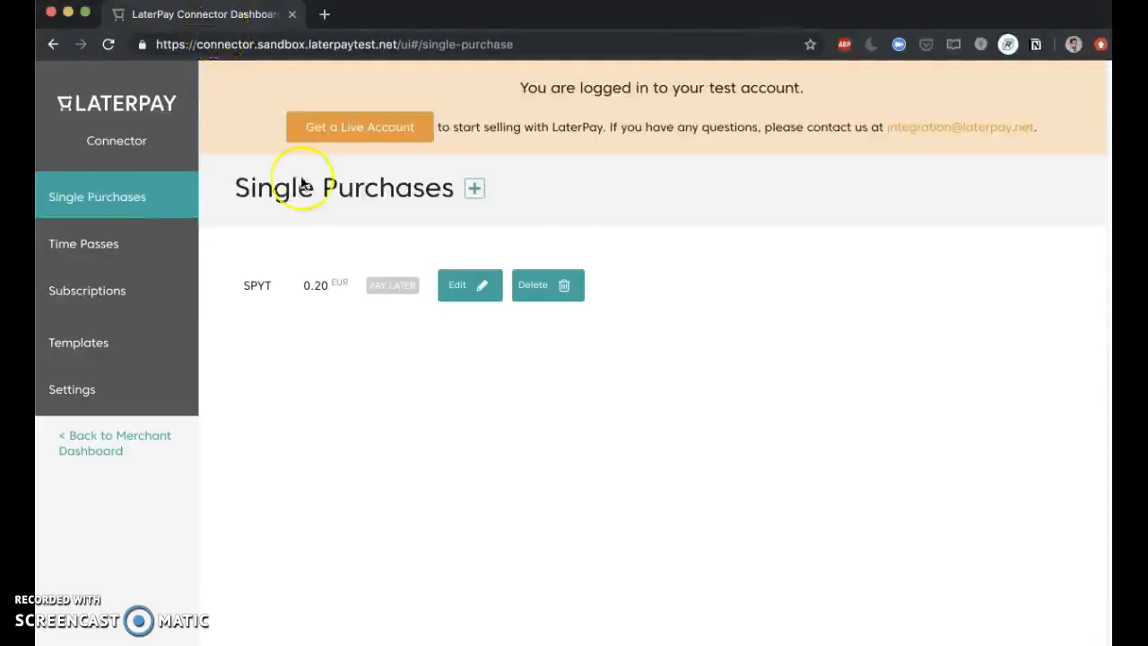
{"action": "left_click", "coordinate": [474, 191]}
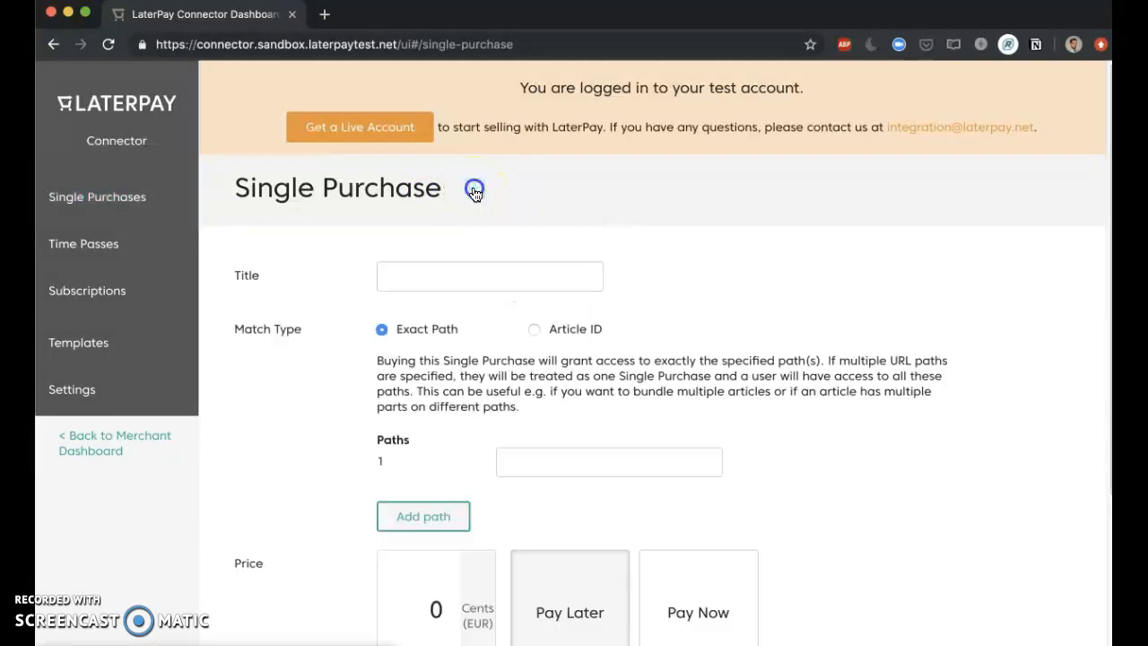
{"action": "left_click", "coordinate": [458, 269]}
{"action": "type", "text": "SingpePur"}
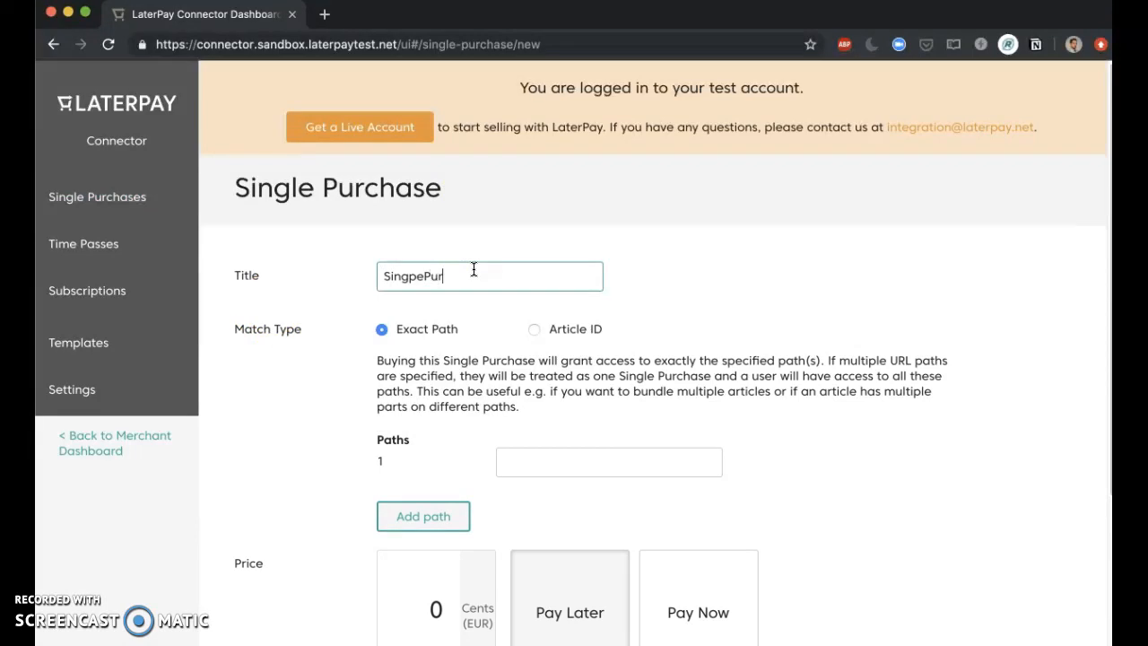
{"action": "type", "text": "chaseVideo1"}
- Match the purchase by Article ID, reusing the articleId from the HTML code with its number changed, as SinglePurchase1
{"action": "left_click", "coordinate": [536, 328]}
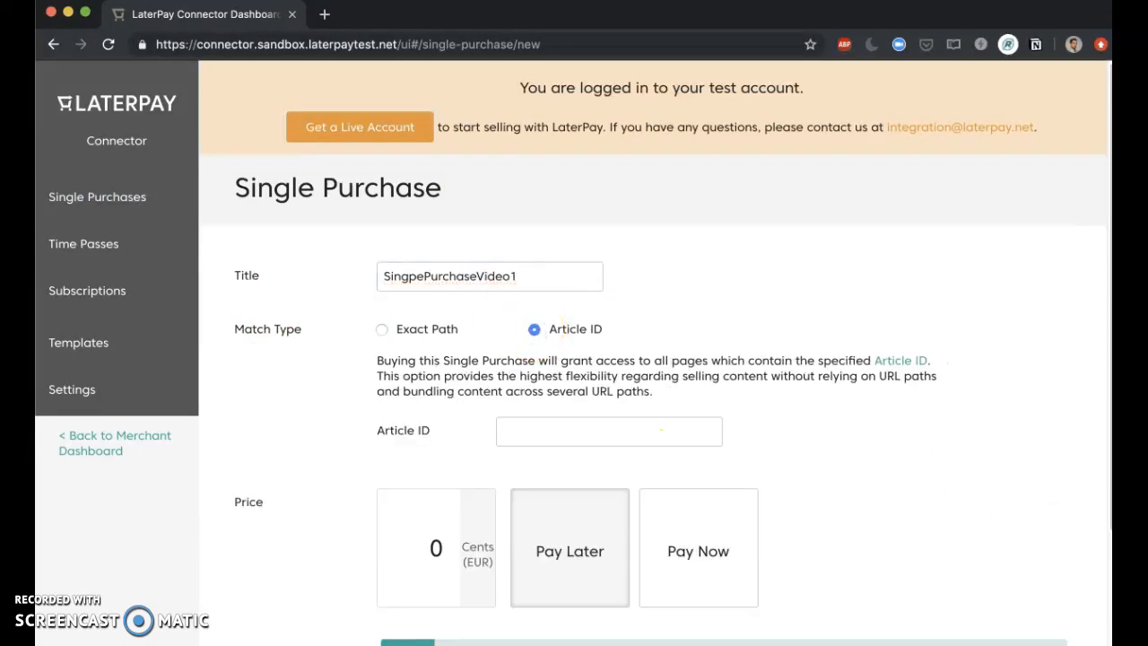
{"action": "left_click", "coordinate": [542, 423]}
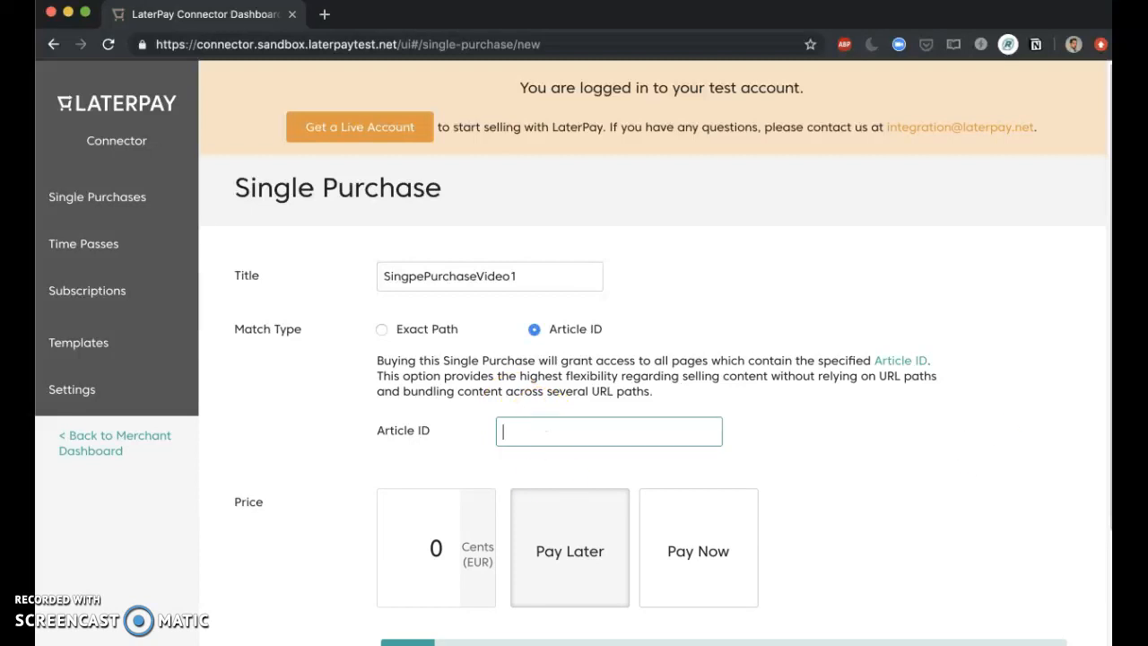
{"action": "key", "text": "super+Tab"}
{"action": "double_click", "coordinate": [277, 389]}
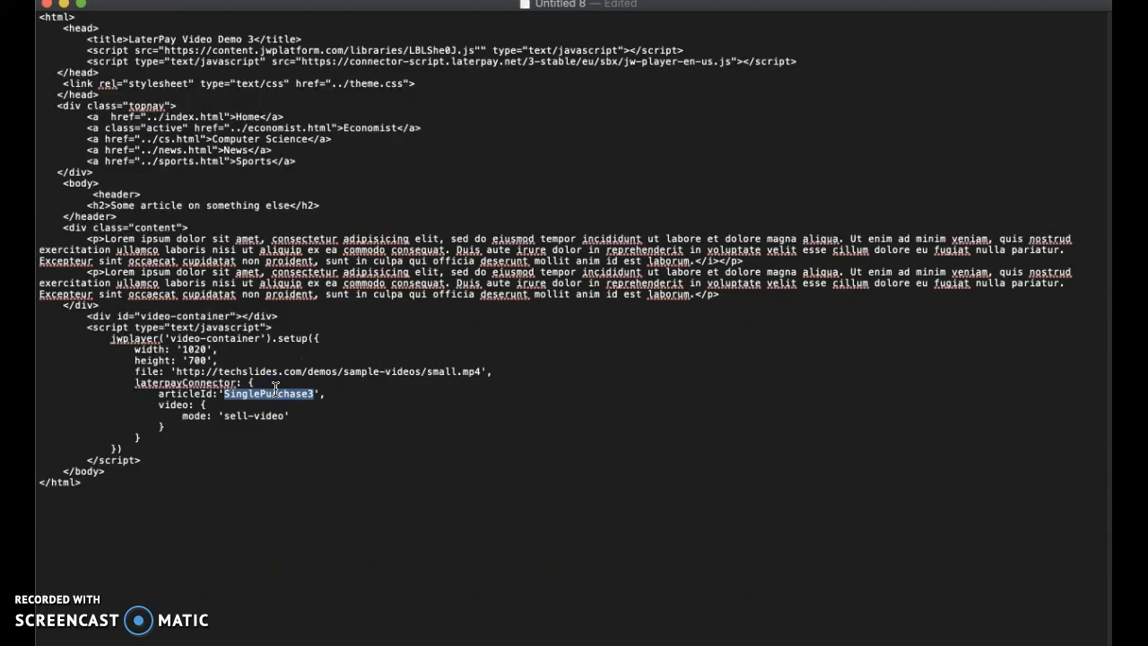
{"action": "key", "text": "super+Tab"}
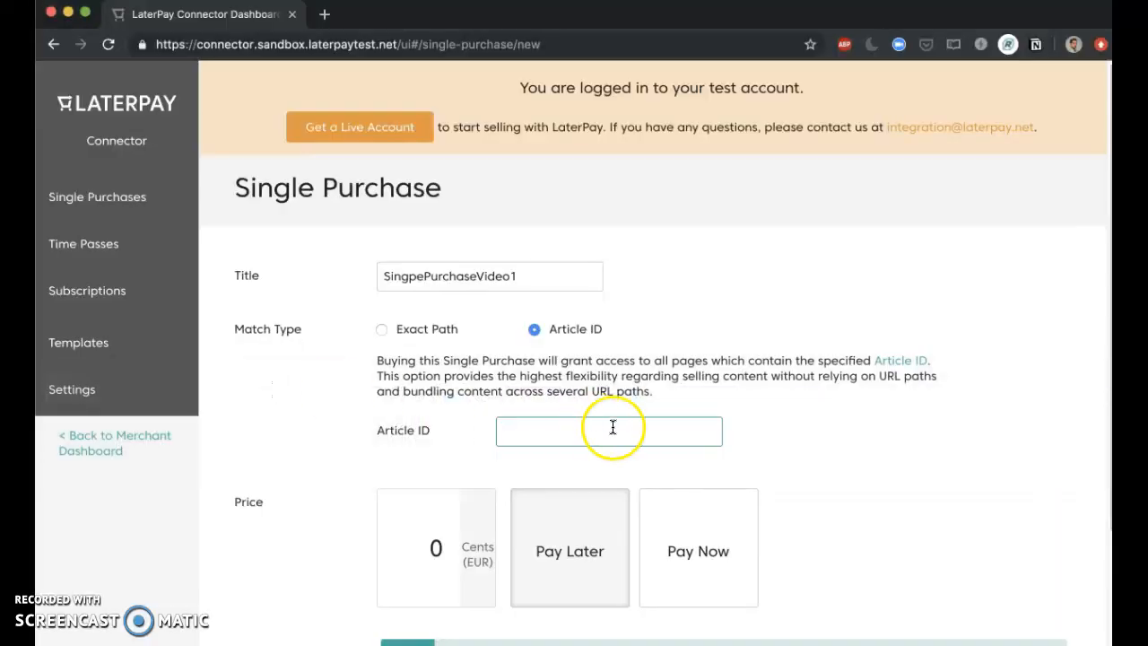
{"action": "type", "text": "SinglePurchase3"}
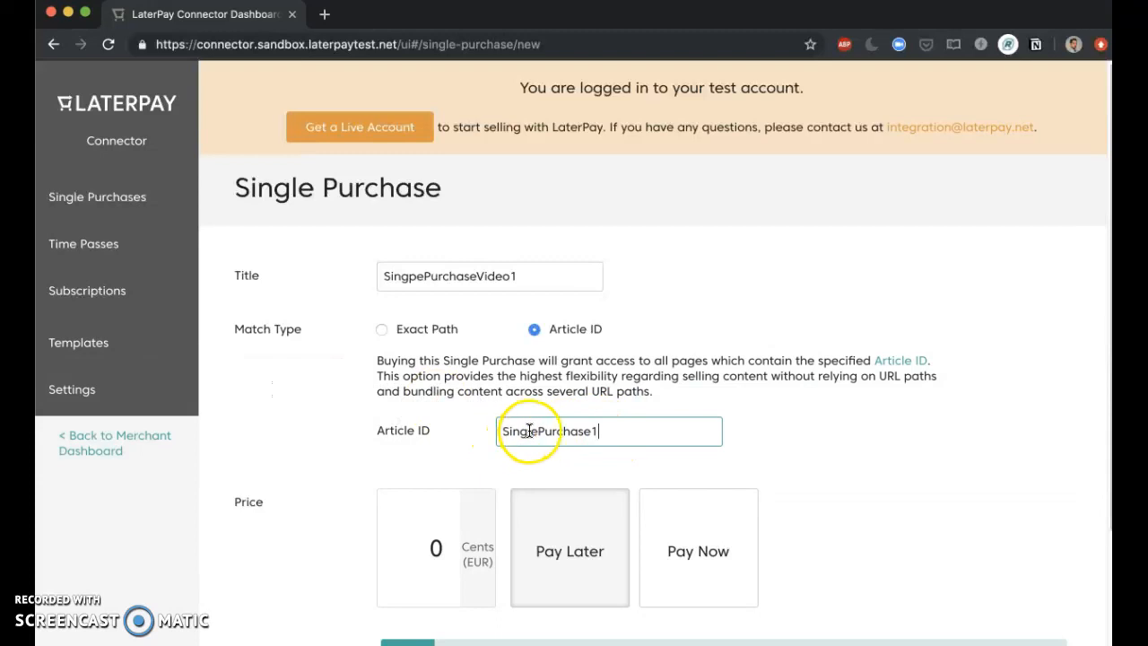
- Set the price to 50 cents with Pay Later and save the single purchase
{"action": "scroll", "coordinate": [574, 456], "scroll_direction": "down", "scroll_amount": 1}
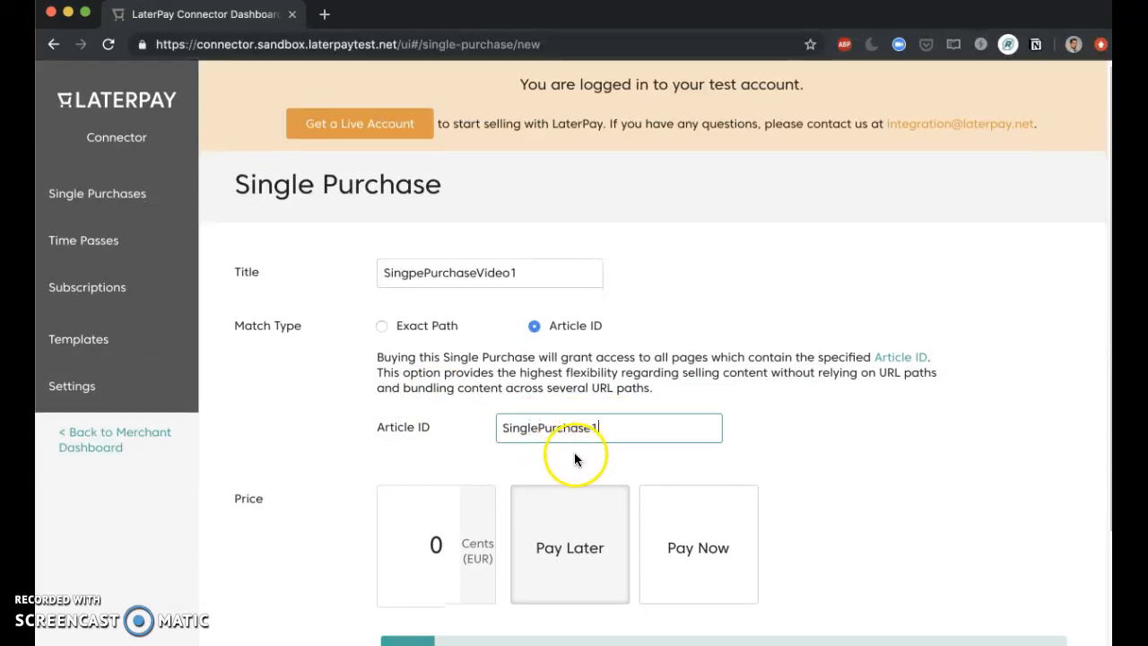
{"action": "scroll", "coordinate": [574, 459], "scroll_direction": "down", "scroll_amount": 4}
{"action": "double_click", "coordinate": [410, 379]}
{"action": "type", "text": "50"}
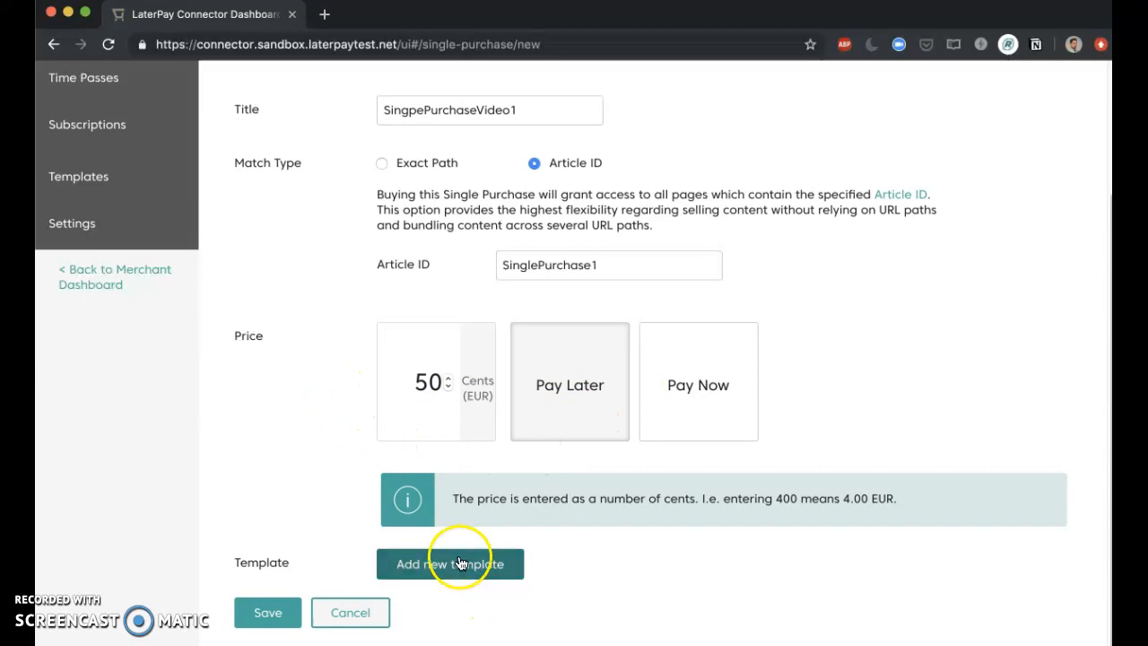
{"action": "left_click", "coordinate": [262, 612]}
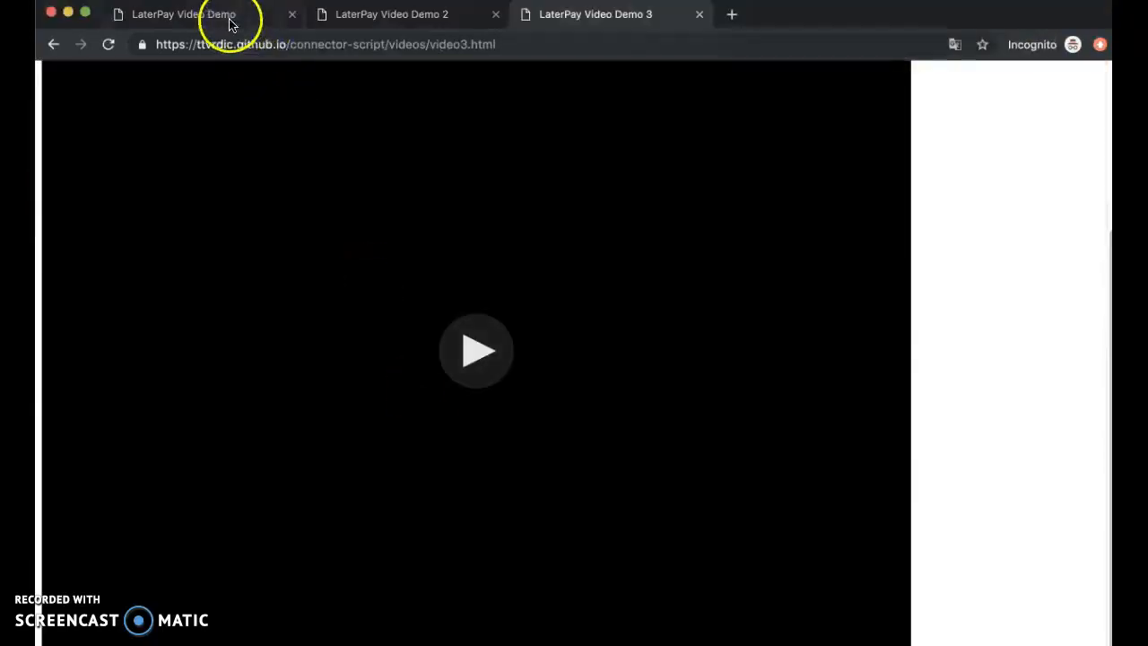
- Switch to the demo pages and check the players on all three for the purchase offer
{"action": "left_click", "coordinate": [231, 21]}
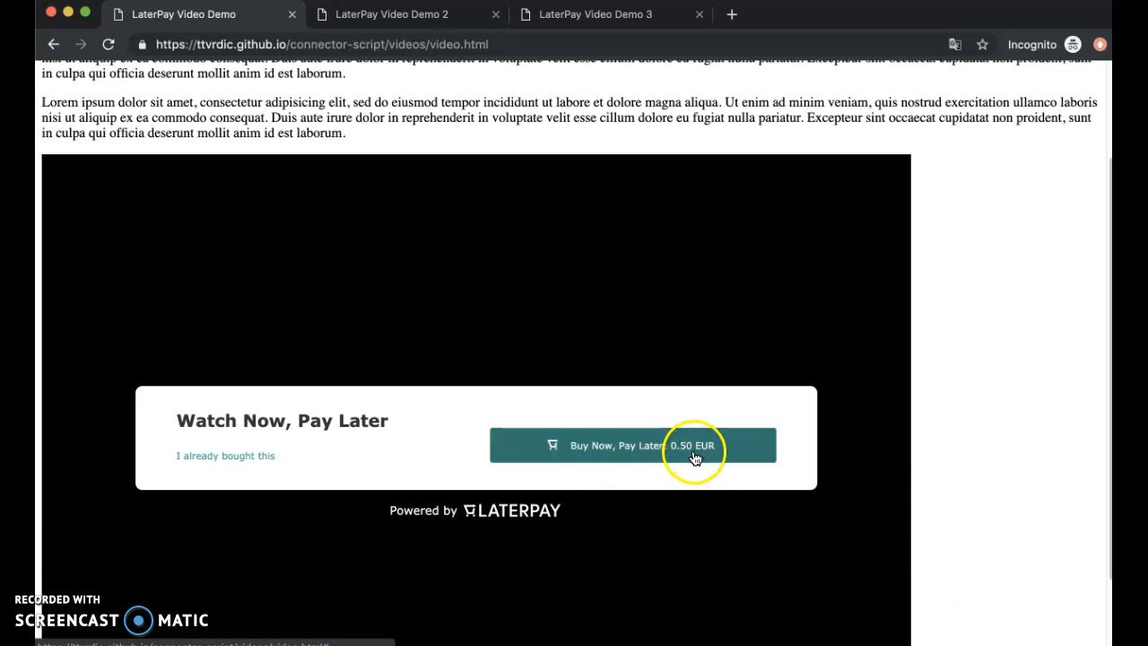
{"action": "left_click", "coordinate": [379, 16]}
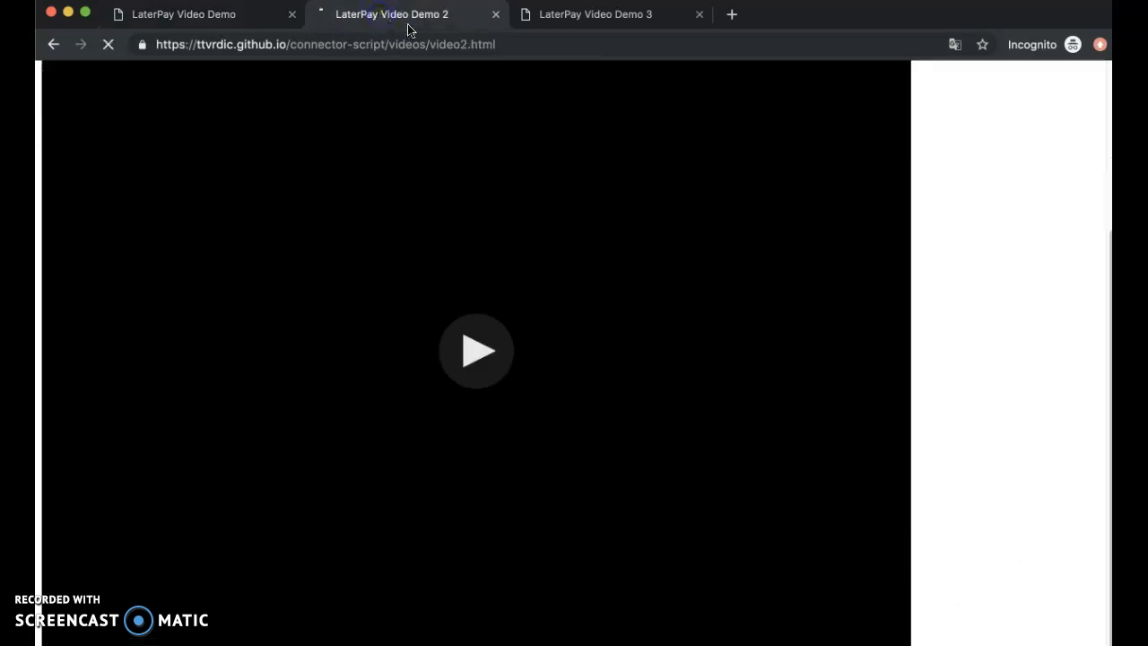
{"action": "left_click", "coordinate": [584, 17]}
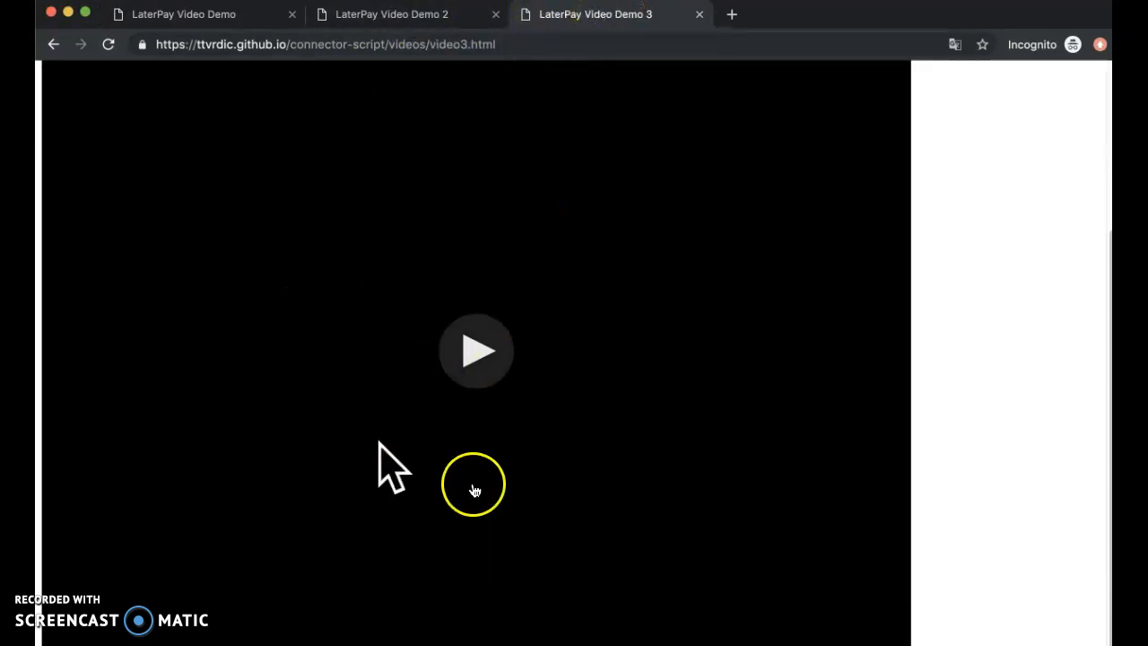
{"action": "left_click", "coordinate": [199, 25]}
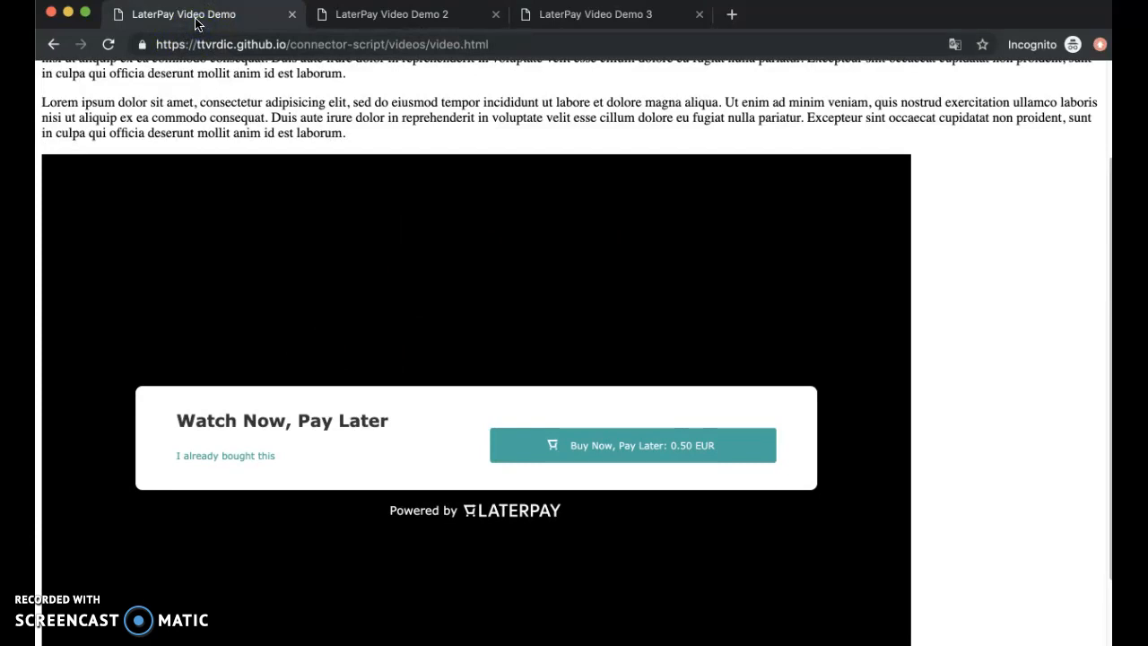
{"action": "left_click", "coordinate": [436, 20]}
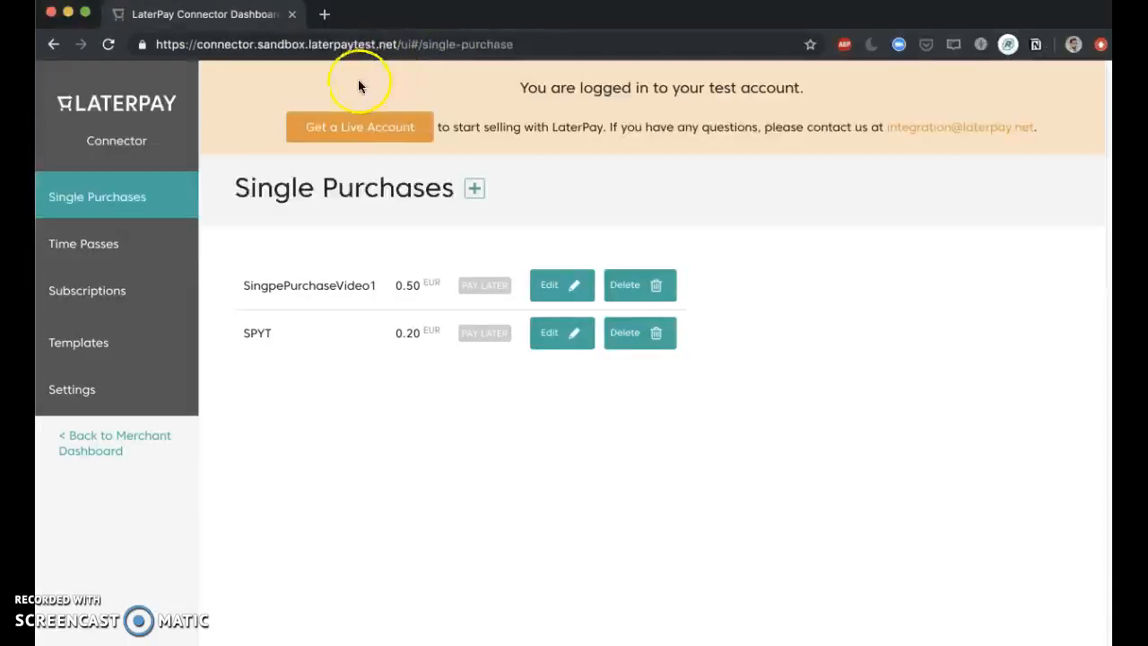
- Return to the LaterPay Connector dashboard and start another single purchase titled SinglePurchase2
{"action": "left_click", "coordinate": [474, 189]}
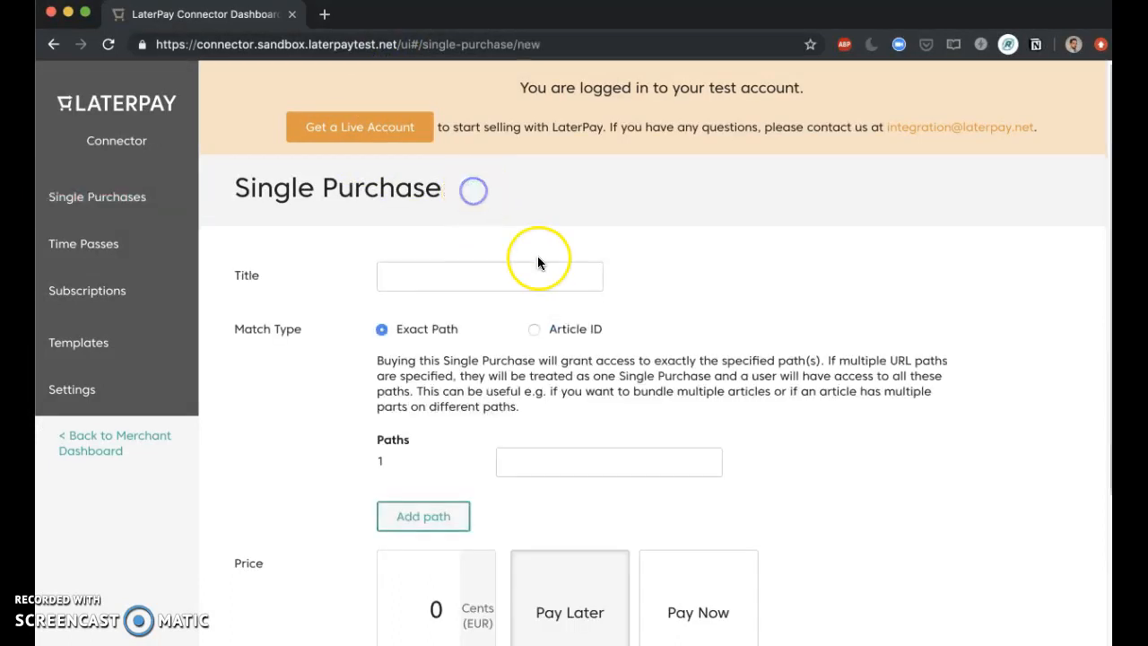
{"action": "left_click", "coordinate": [485, 273]}
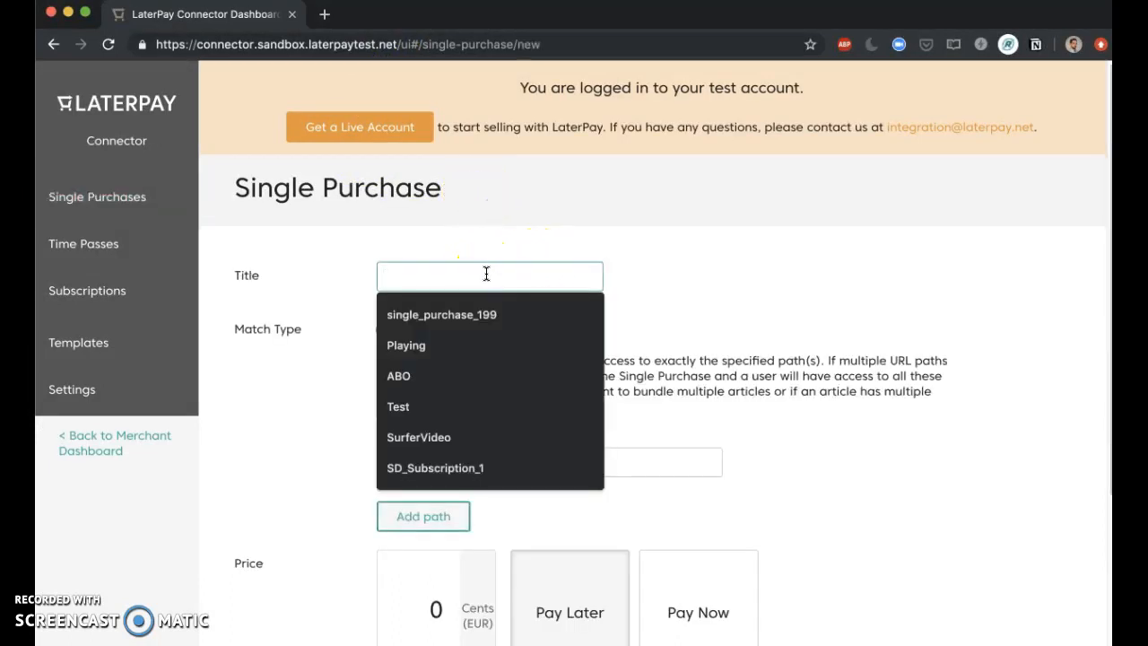
{"action": "type", "text": "SinglePurchase2"}
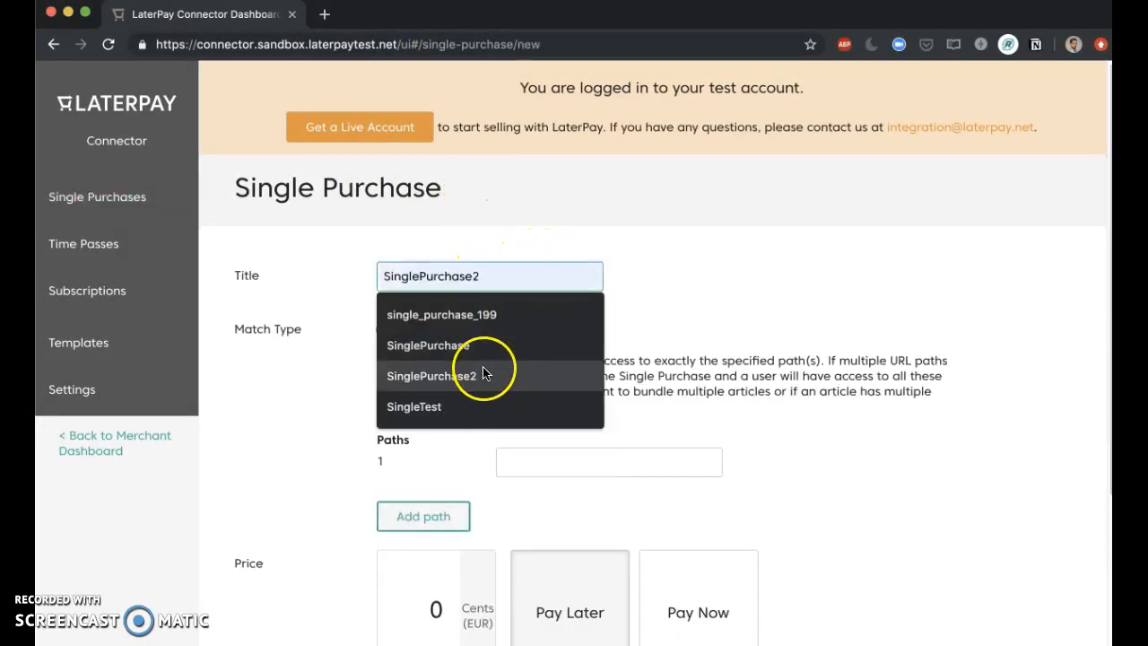
{"action": "left_click", "coordinate": [488, 375]}
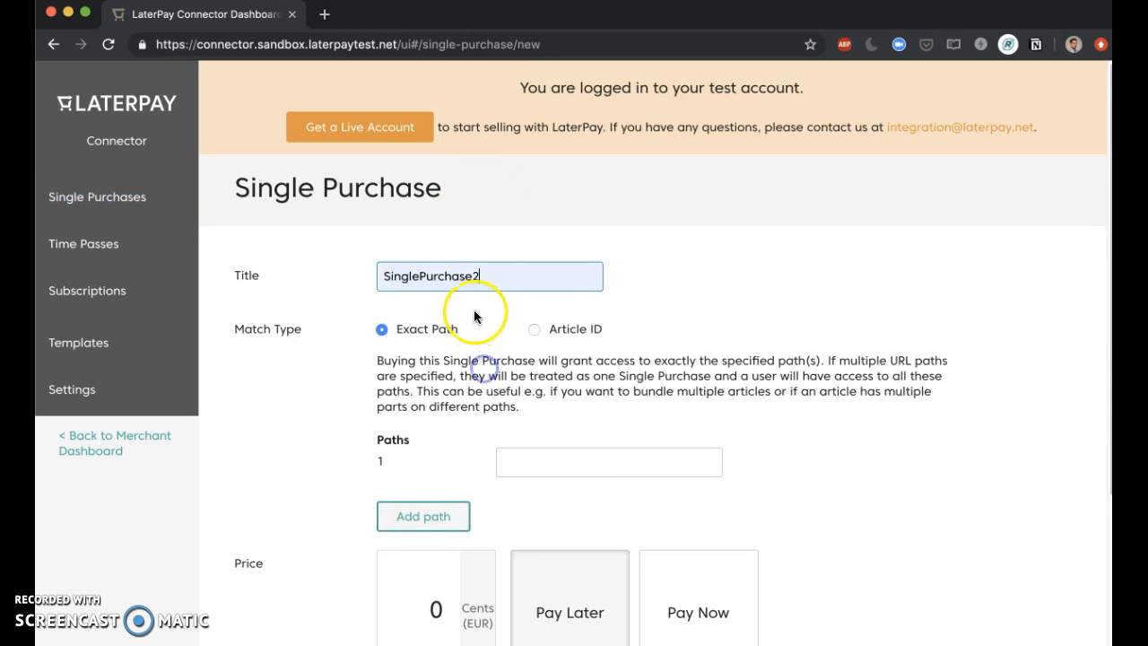
{"action": "left_click", "coordinate": [554, 461]}
{"action": "type", "text": "SinglePurchase3"}
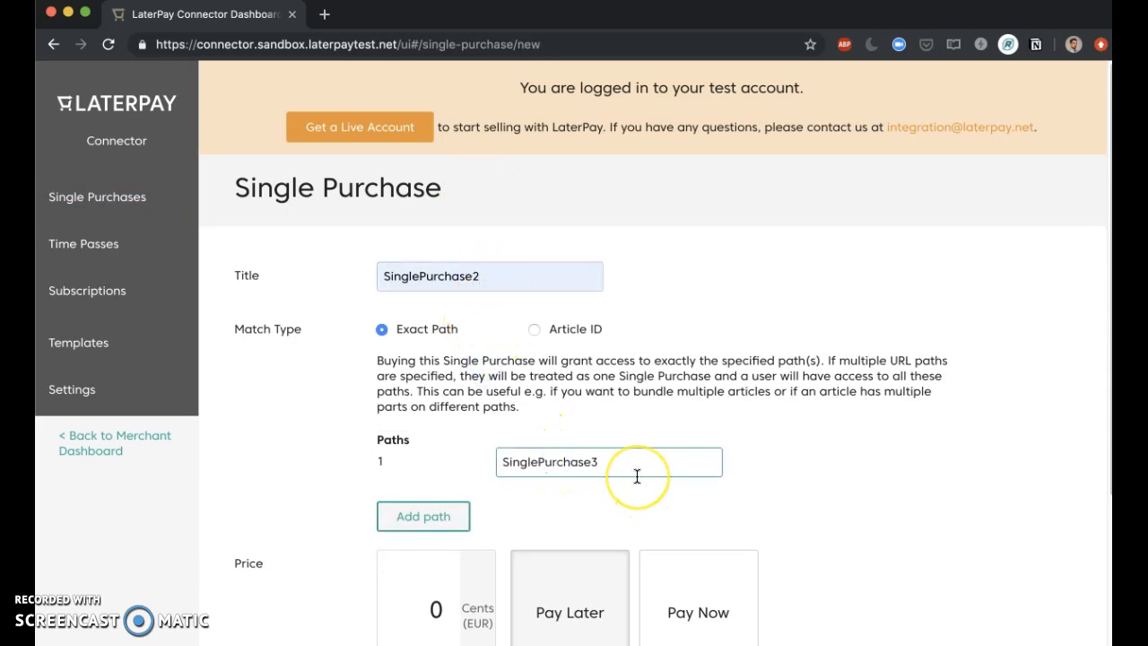
{"action": "left_click", "coordinate": [535, 329]}
{"action": "left_click", "coordinate": [552, 423]}
{"action": "left_click", "coordinate": [392, 327]}
{"action": "left_click", "coordinate": [449, 454]}
{"action": "key", "text": "BackSpace"}
- Match the purchase by Article ID, using SinglePurchase2 as the article ID
{"action": "left_click", "coordinate": [534, 329]}
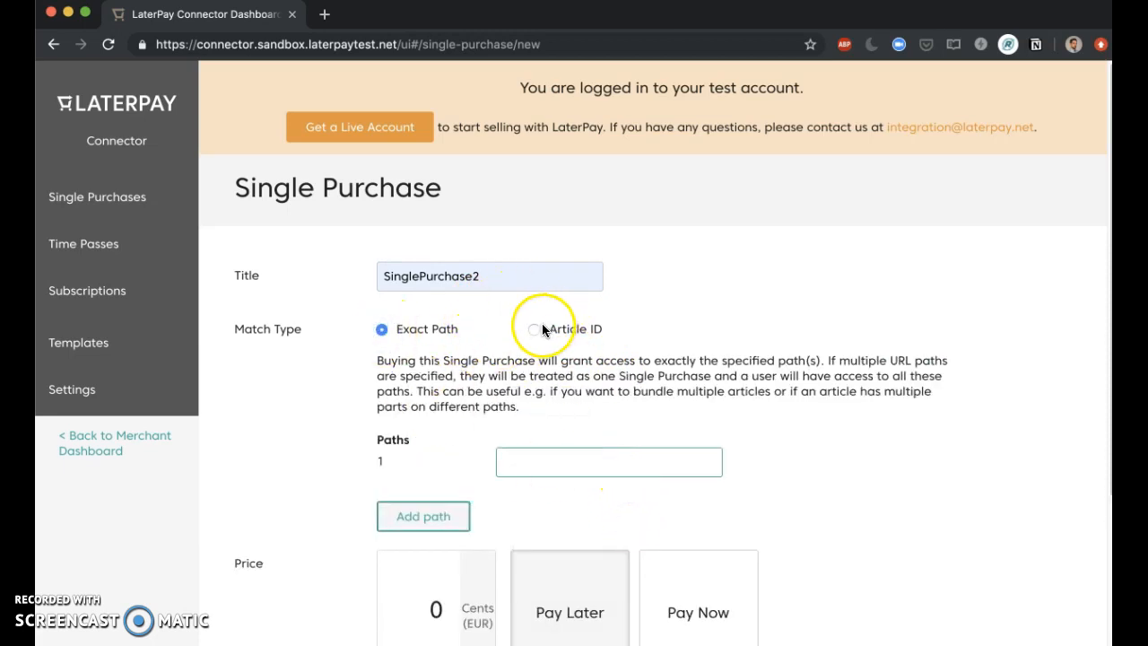
{"action": "left_click", "coordinate": [564, 431]}
{"action": "type", "text": "SinglePurchase3"}
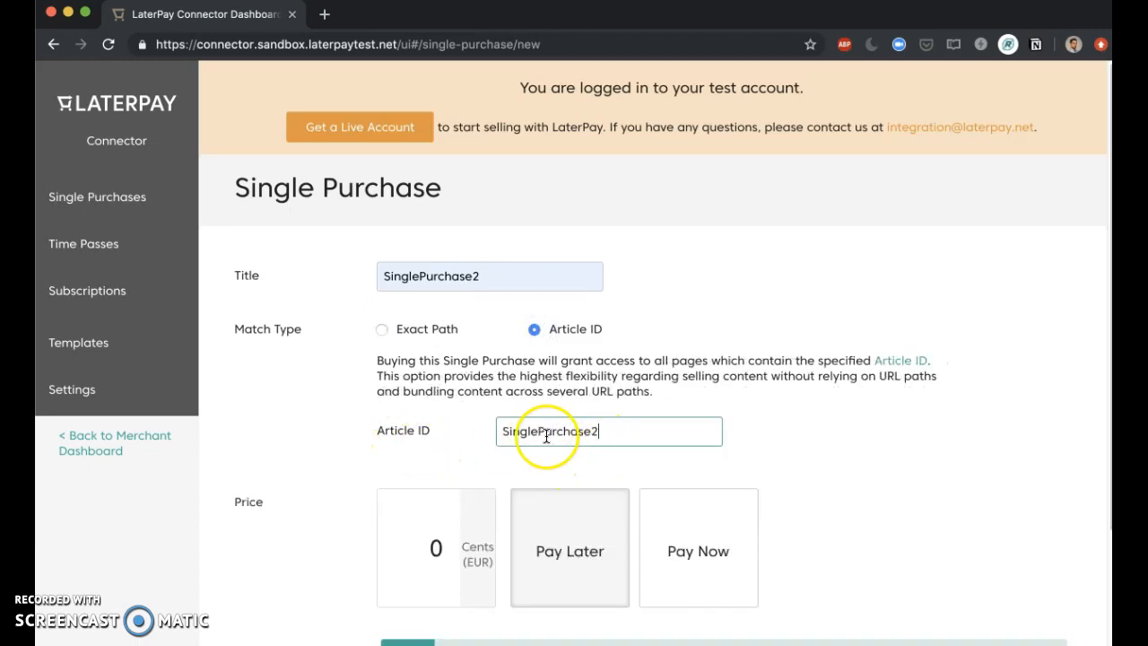
- Set the price to 100 cents, keeping Pay Later, and save the single purchase
{"action": "key", "text": "Tab"}
{"action": "type", "text": "100"}
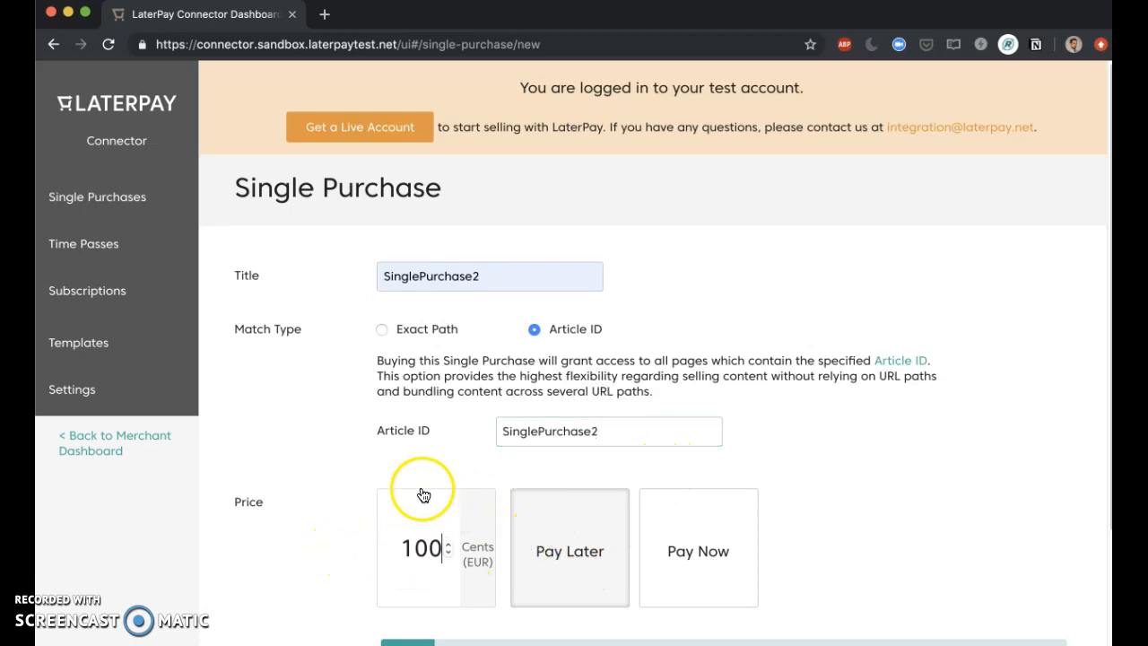
{"action": "scroll", "coordinate": [466, 512], "scroll_direction": "down", "scroll_amount": 3}
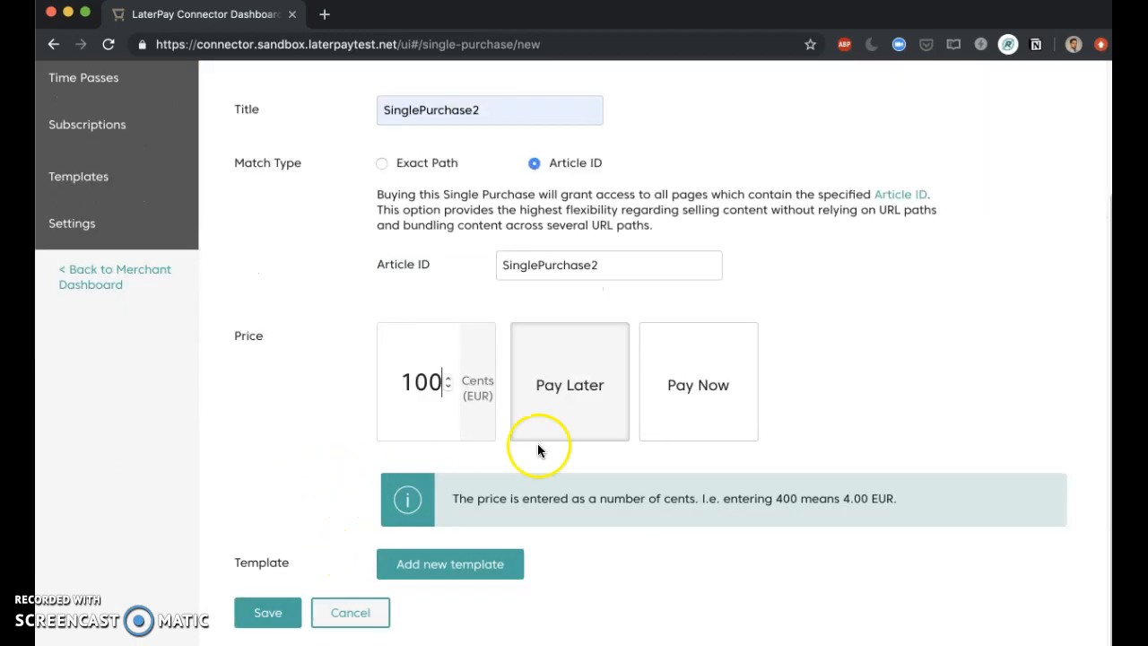
{"action": "left_click", "coordinate": [258, 608]}
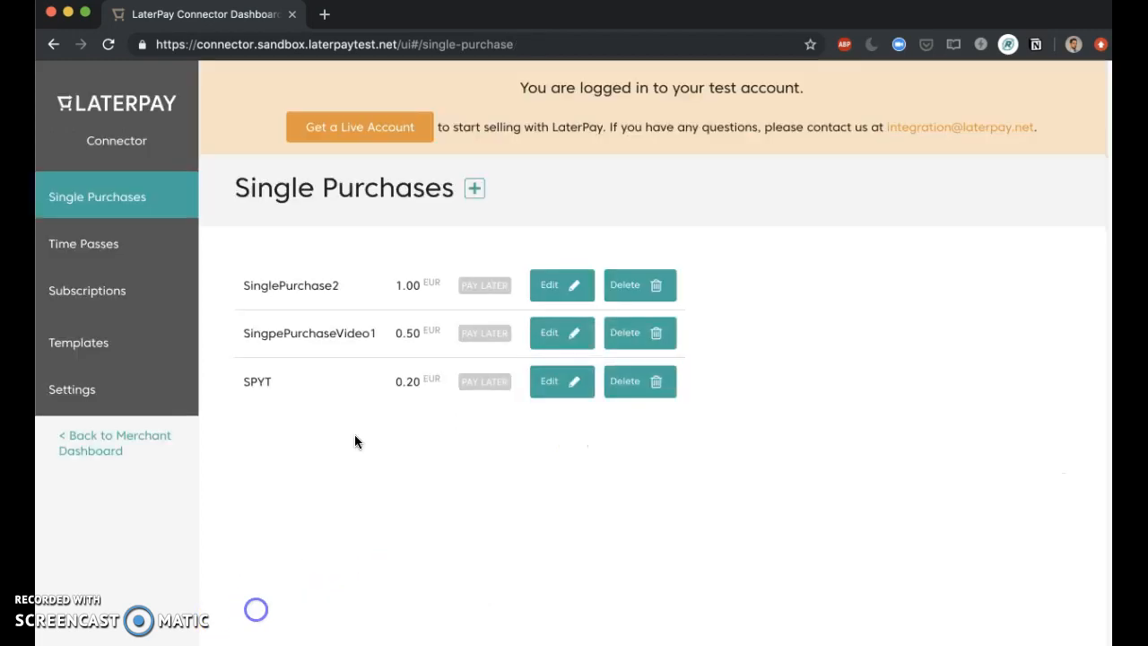
- Check the purchase offer on the LaterPay Video Demo 2 page, and return to the Connector dashboard
{"action": "key", "text": "super+grave"}
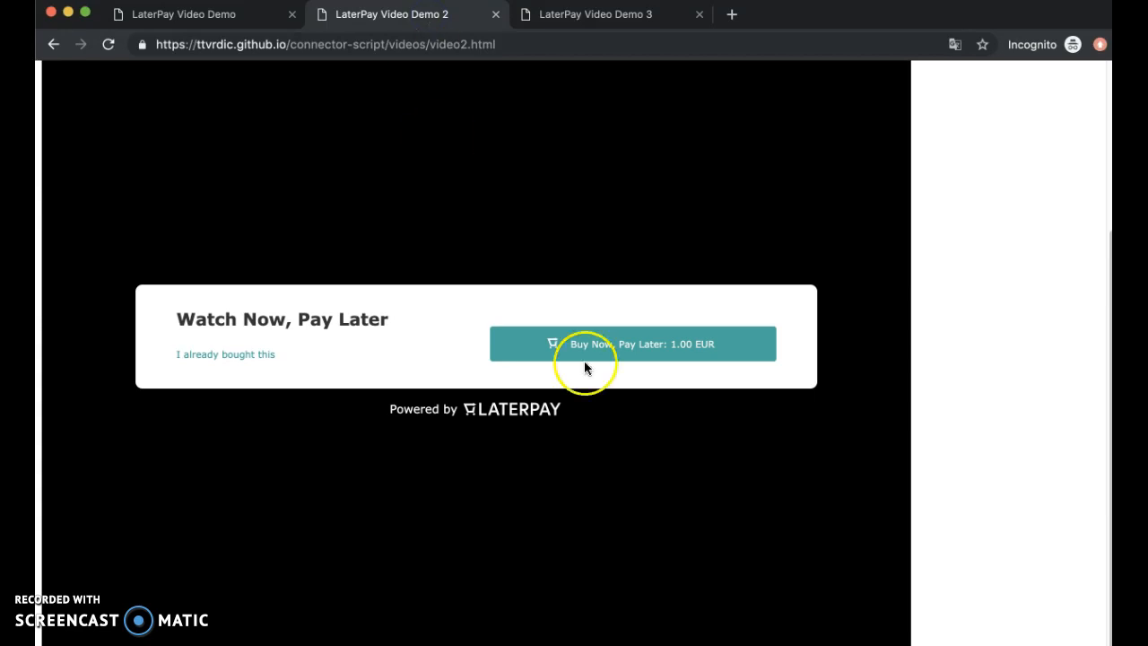
{"action": "left_click", "coordinate": [662, 348]}
{"action": "key", "text": "super+grave"}
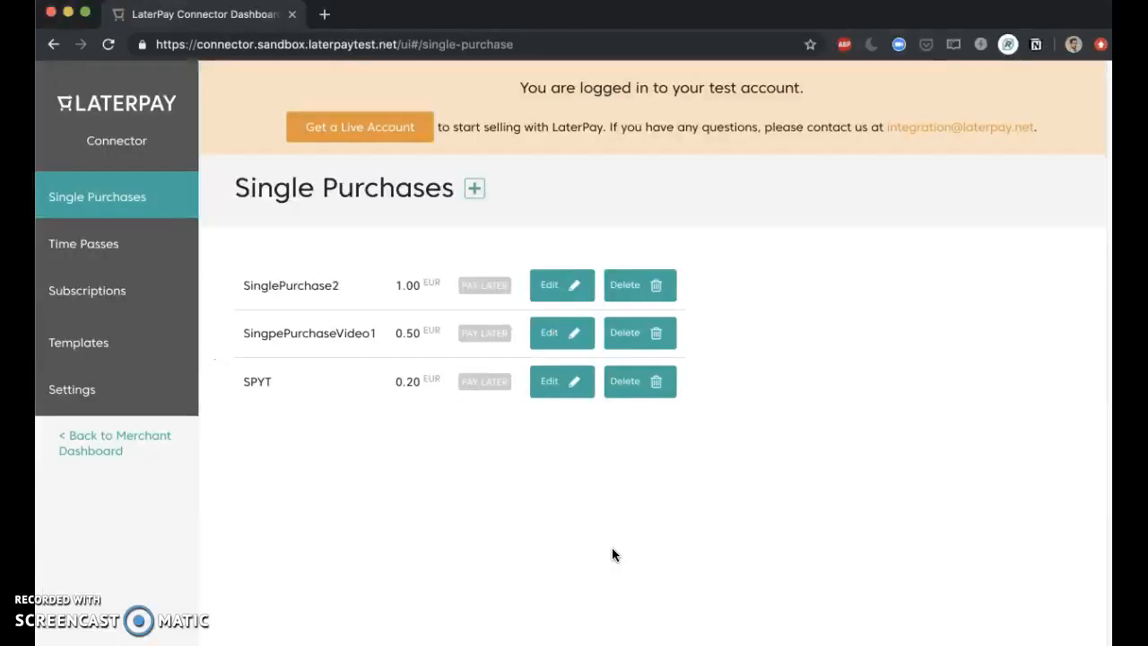
- Start another single purchase titled SinglePurchase3, adapting the suggested SinglePurchase2 title
{"action": "left_click", "coordinate": [479, 189]}
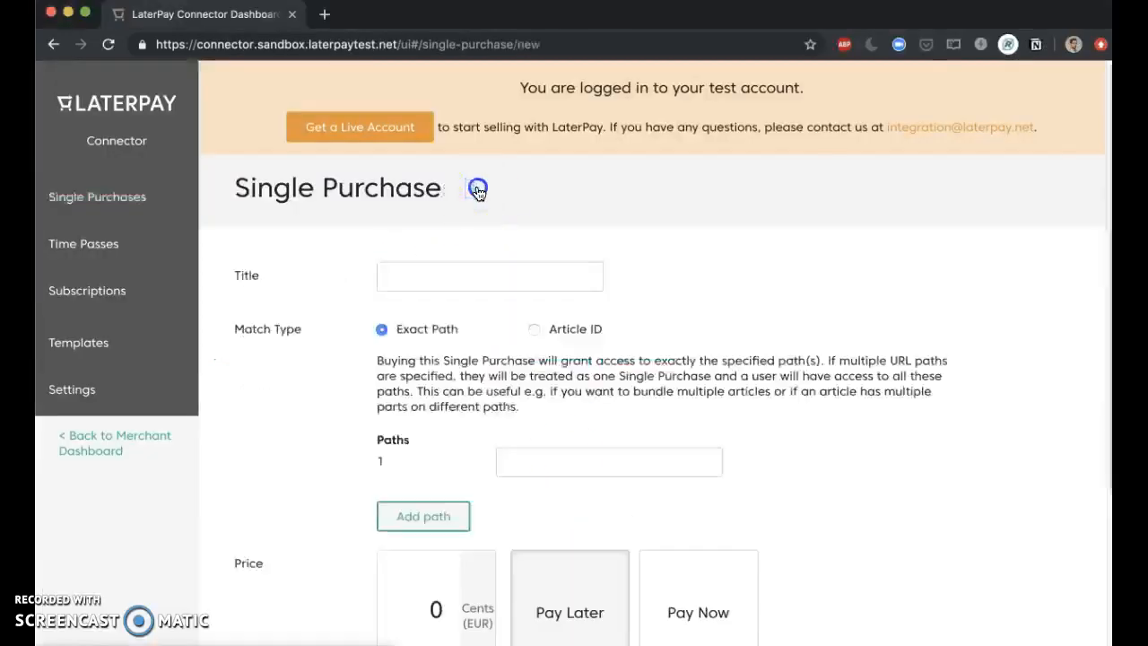
{"action": "left_click", "coordinate": [380, 273]}
{"action": "type", "text": "Single"}
{"action": "key", "text": "Down"}
{"action": "key", "text": "Down"}
{"action": "key", "text": "Down"}
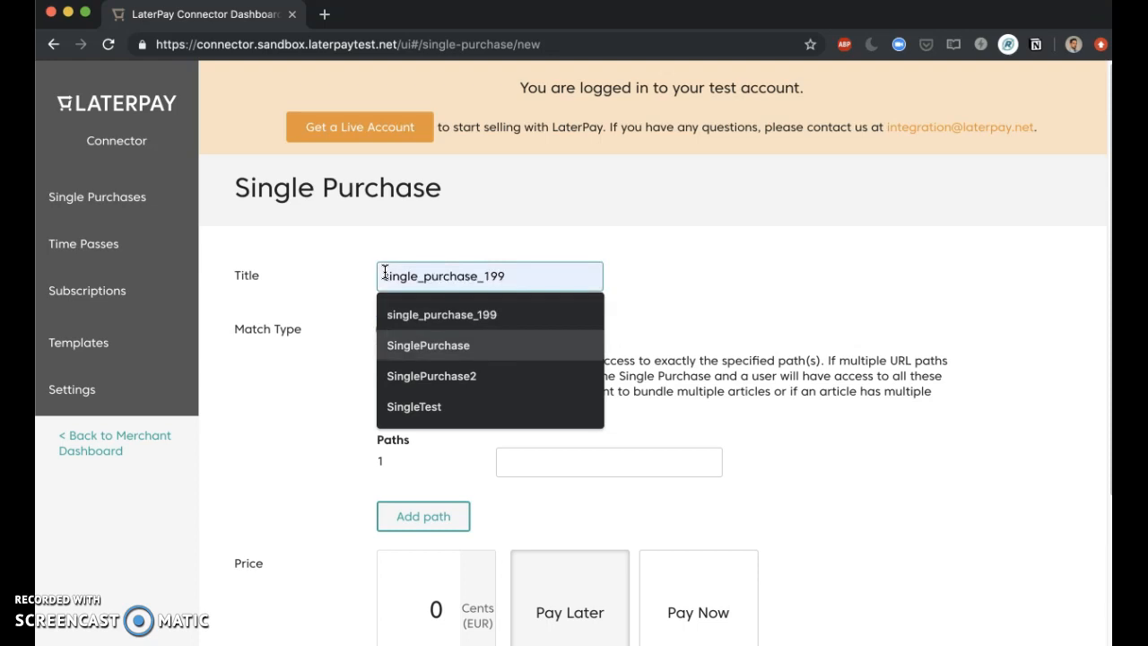
{"action": "key", "text": "BackSpace"}
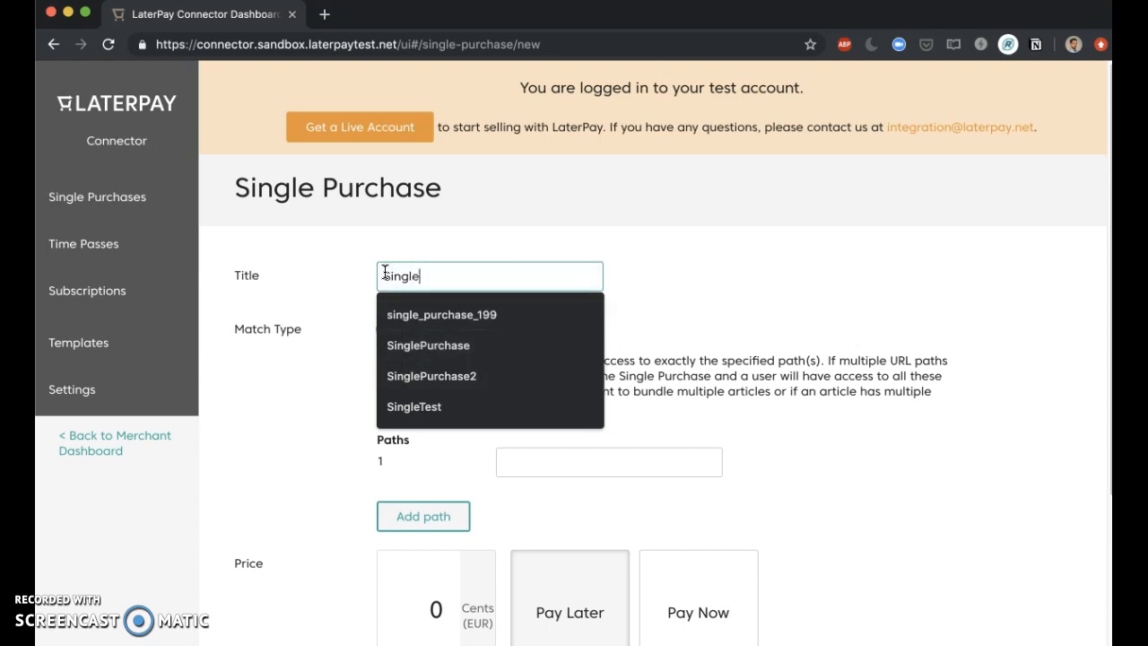
{"action": "left_click", "coordinate": [474, 376]}
{"action": "left_click", "coordinate": [476, 275]}
{"action": "key", "text": "BackSpace"}
{"action": "type", "text": "3"}
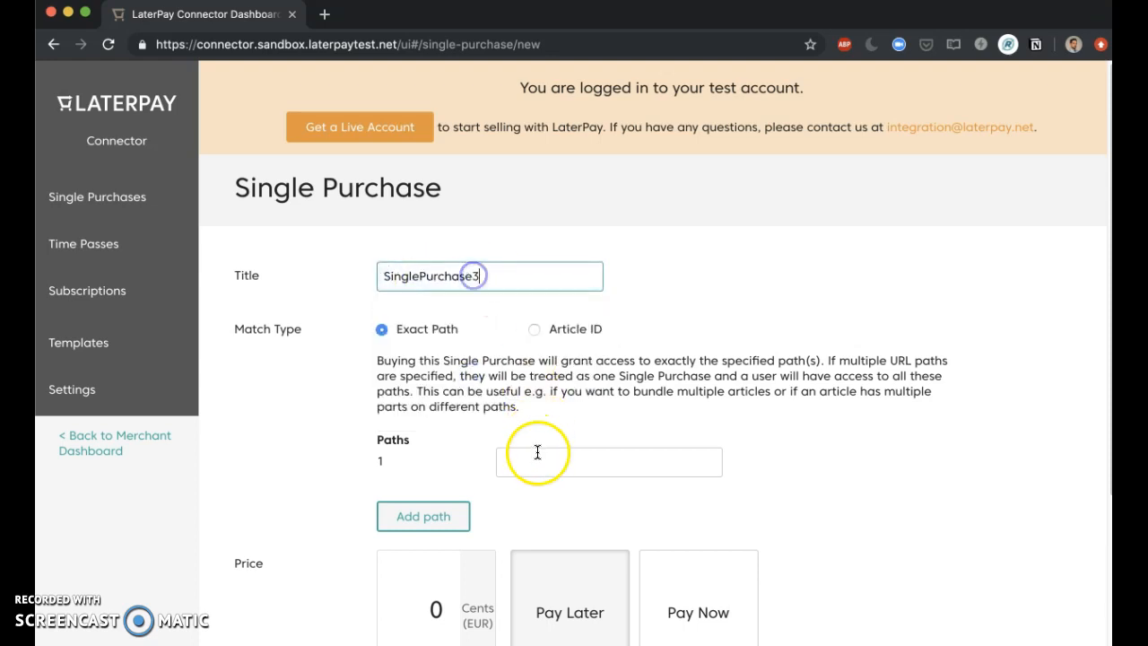
- Match the purchase by Article ID, using SinglePurchase3 as the article ID
{"action": "left_click", "coordinate": [534, 329]}
{"action": "left_click", "coordinate": [554, 429]}
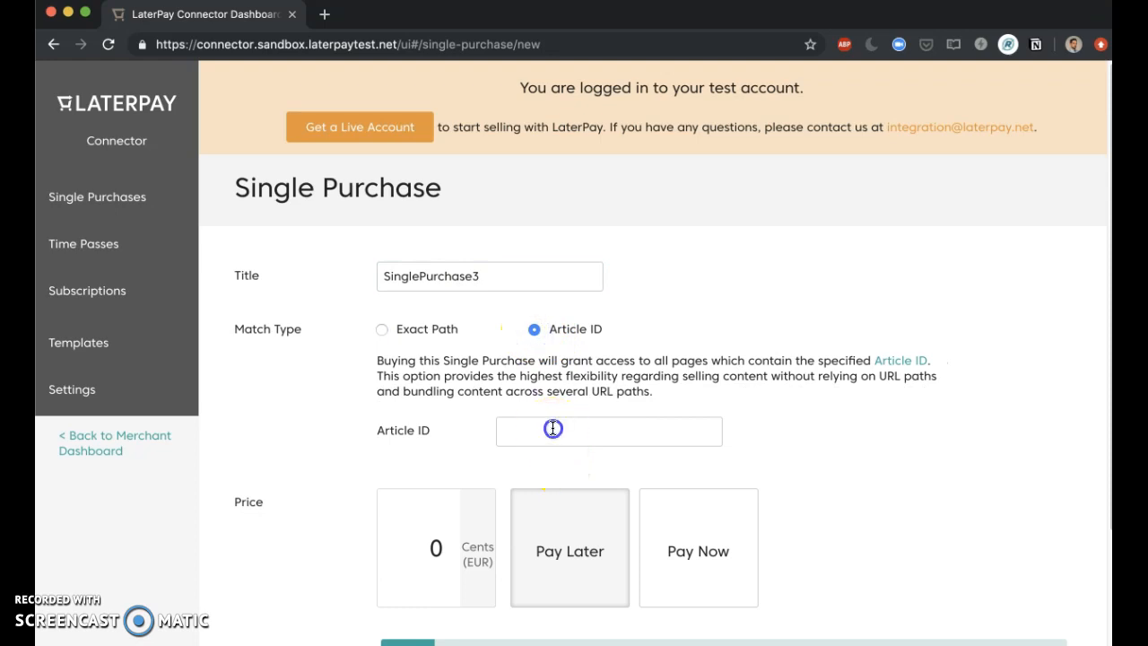
{"action": "type", "text": "SinglePurchase3"}
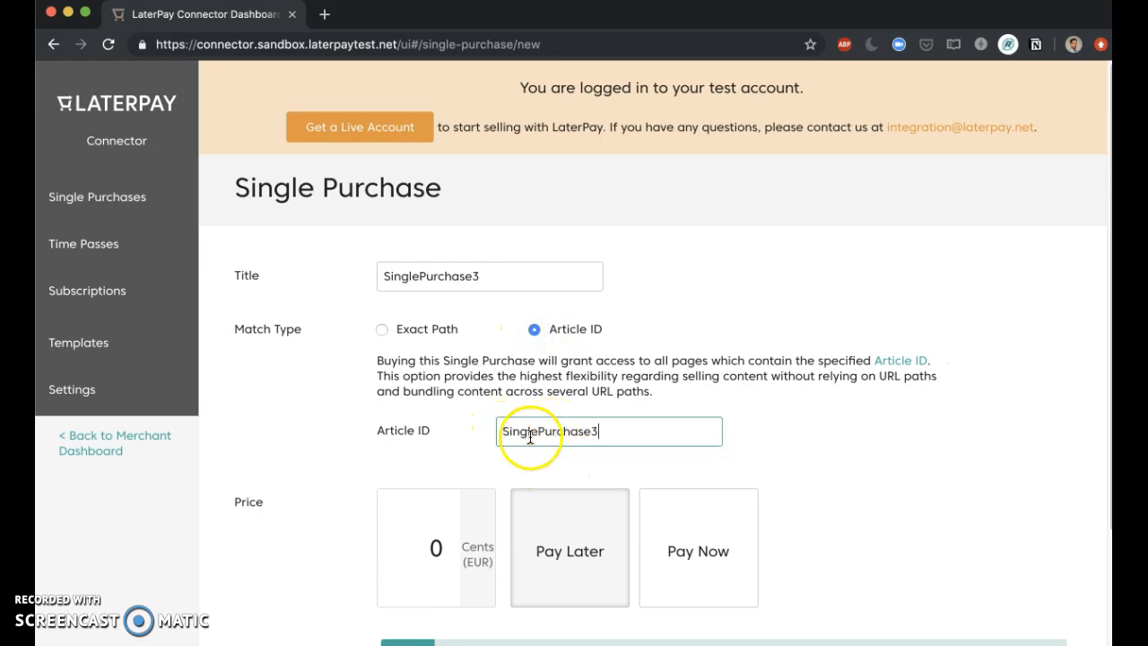
- Set the price to 150 cents, keeping Pay Later, and save the single purchase
{"action": "left_click", "coordinate": [488, 521]}
{"action": "type", "text": "15"}
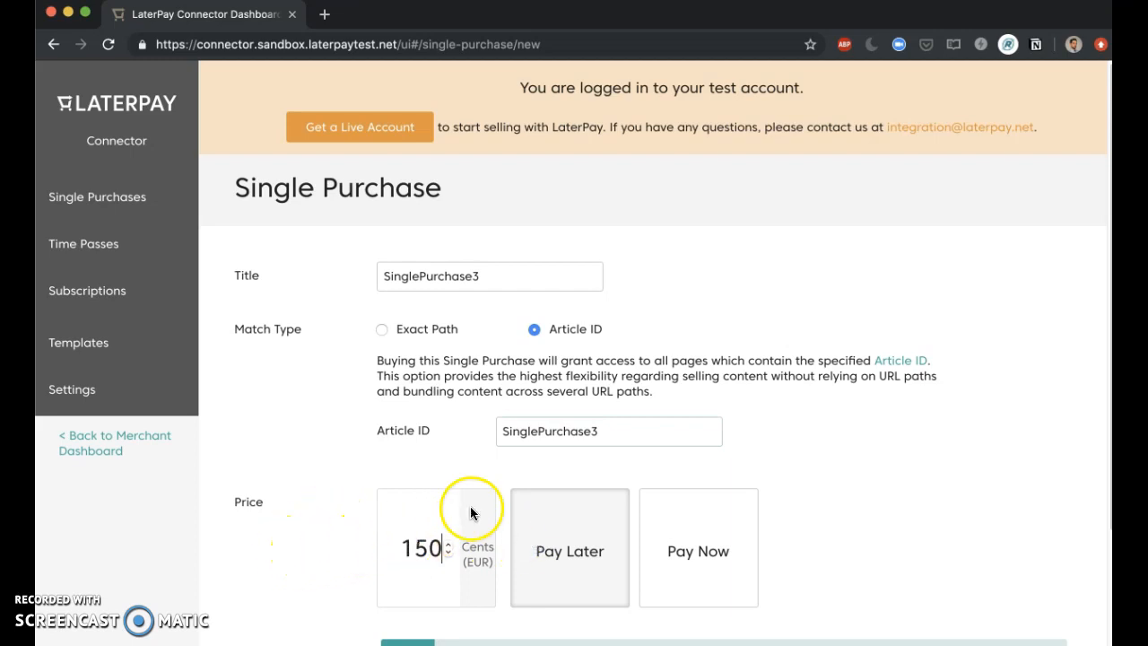
{"action": "scroll", "coordinate": [471, 511], "scroll_direction": "down", "scroll_amount": 3}
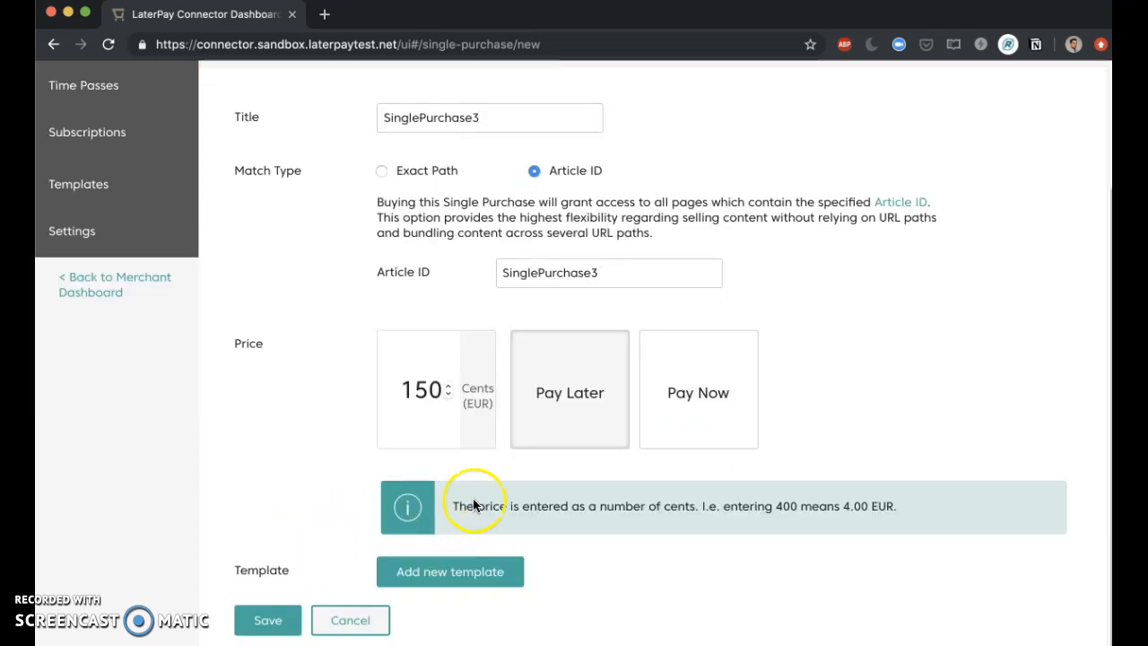
{"action": "left_click", "coordinate": [272, 627]}
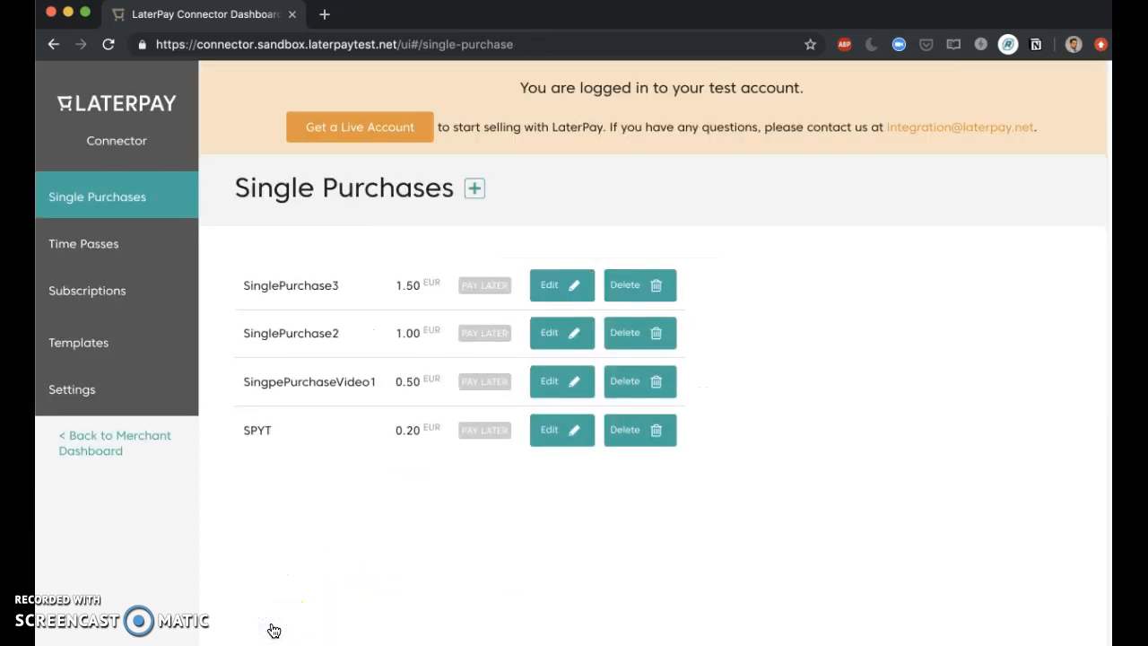
- Switch to the demo pages, reload Video Demo 3, and compare the purchase offers on all three players
{"action": "left_click", "coordinate": [366, 113]}
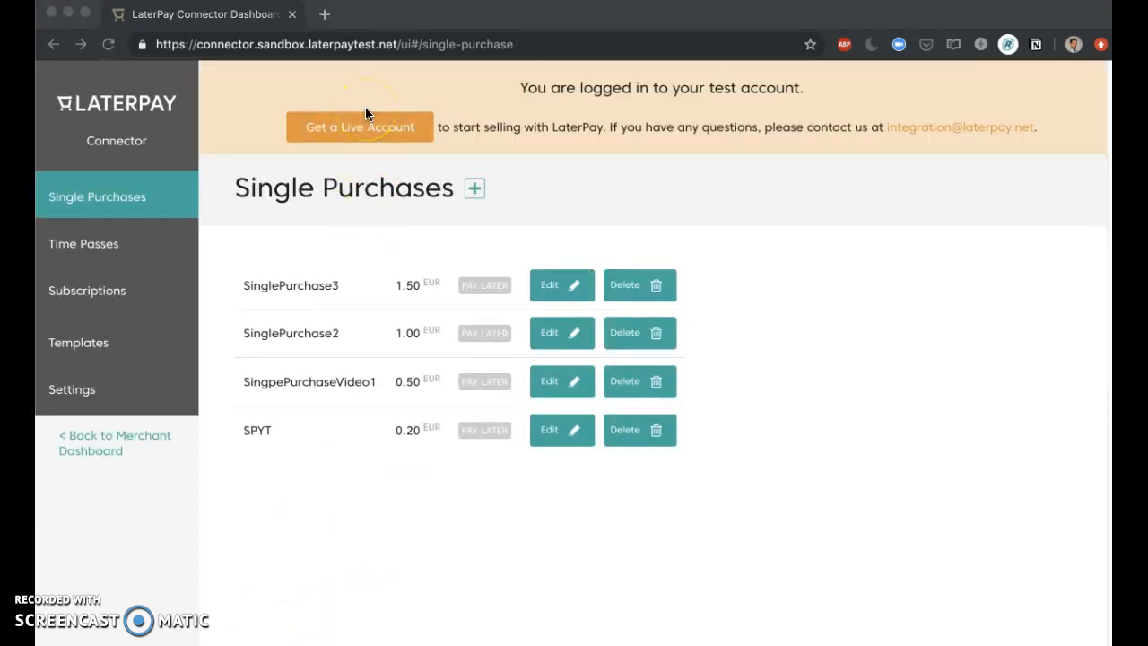
{"action": "key", "text": "super+grave"}
{"action": "left_click", "coordinate": [567, 21]}
{"action": "key", "text": "super+r"}
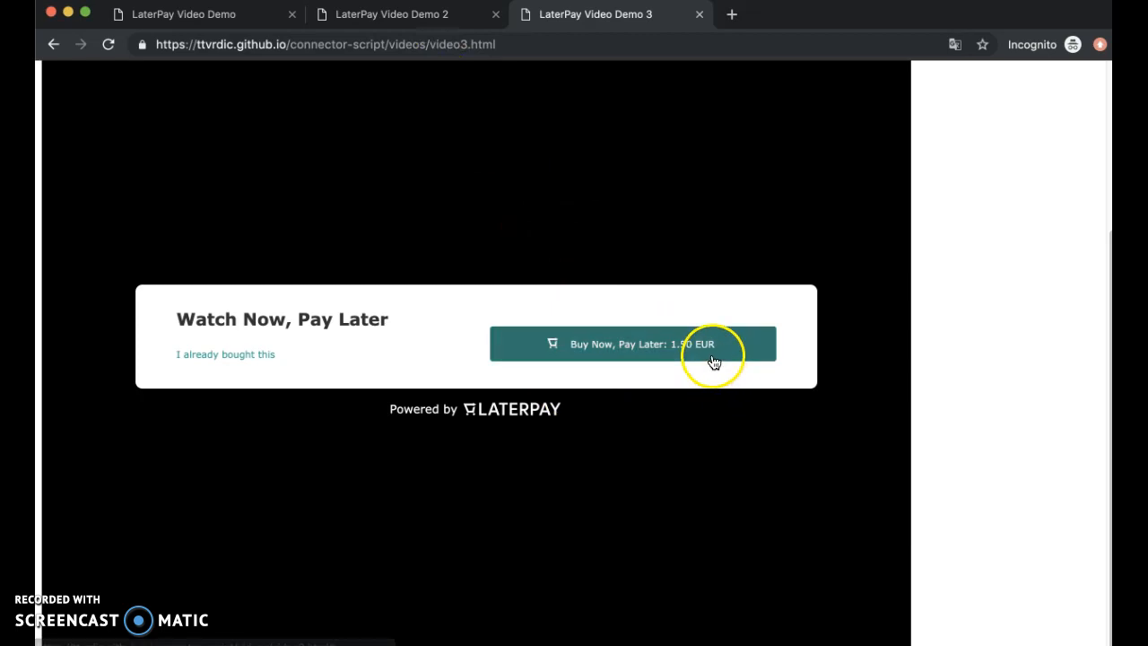
{"action": "left_click", "coordinate": [400, 16]}
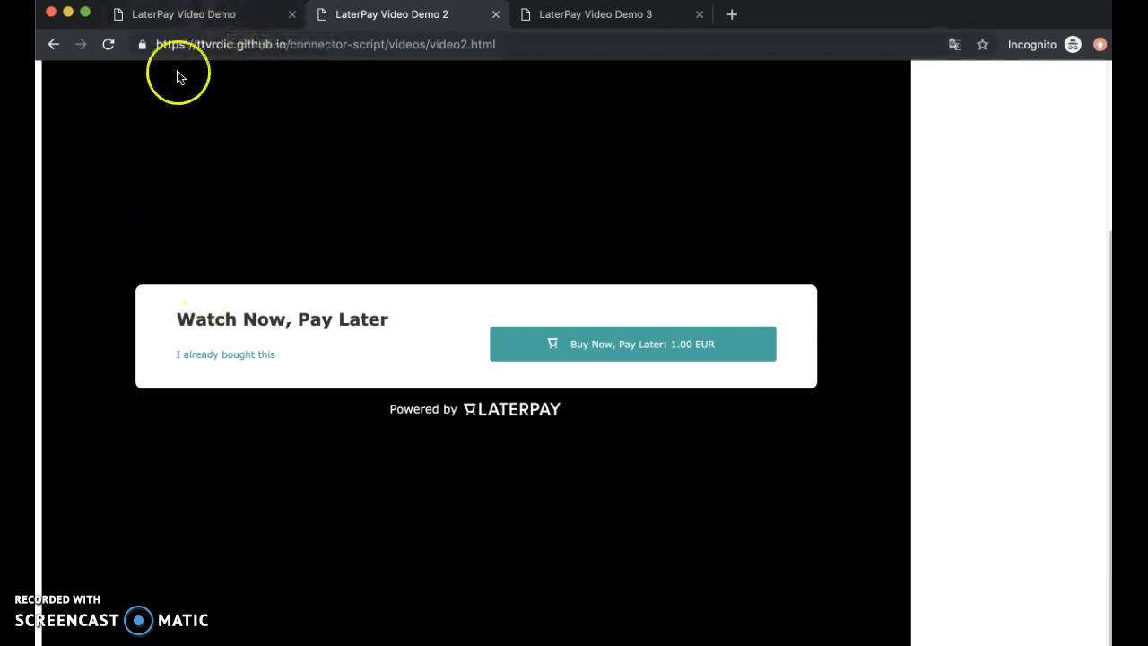
{"action": "left_click", "coordinate": [199, 16]}
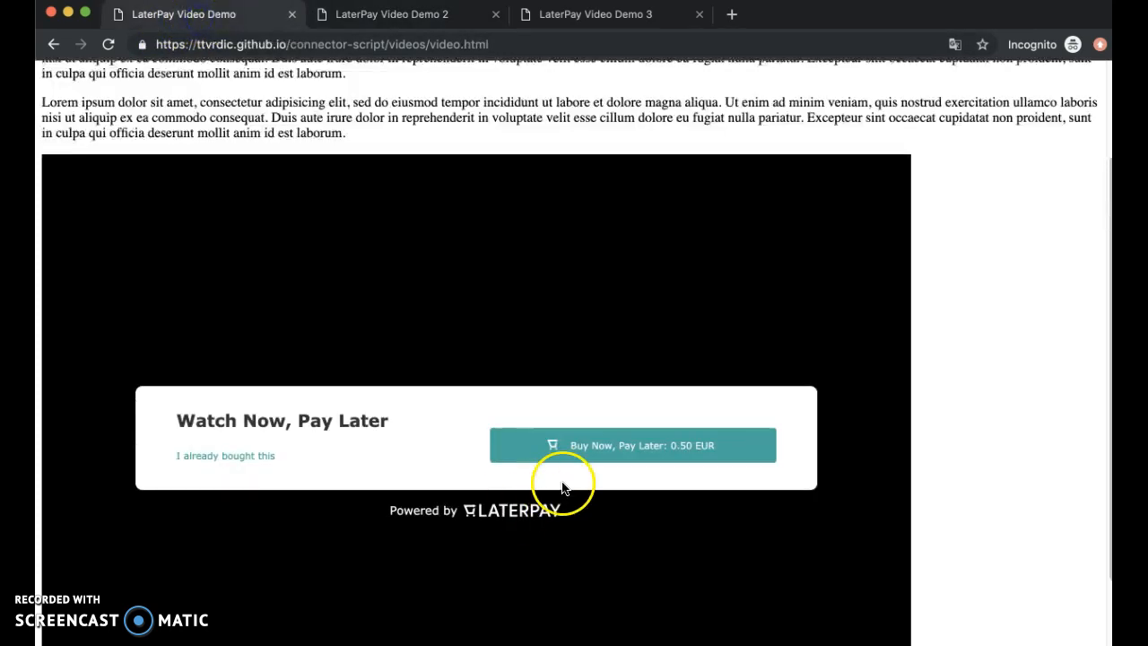
- Buy the video on the first LaterPay Video Demo page with the Pay Later offer and play it
{"action": "left_click", "coordinate": [617, 448]}
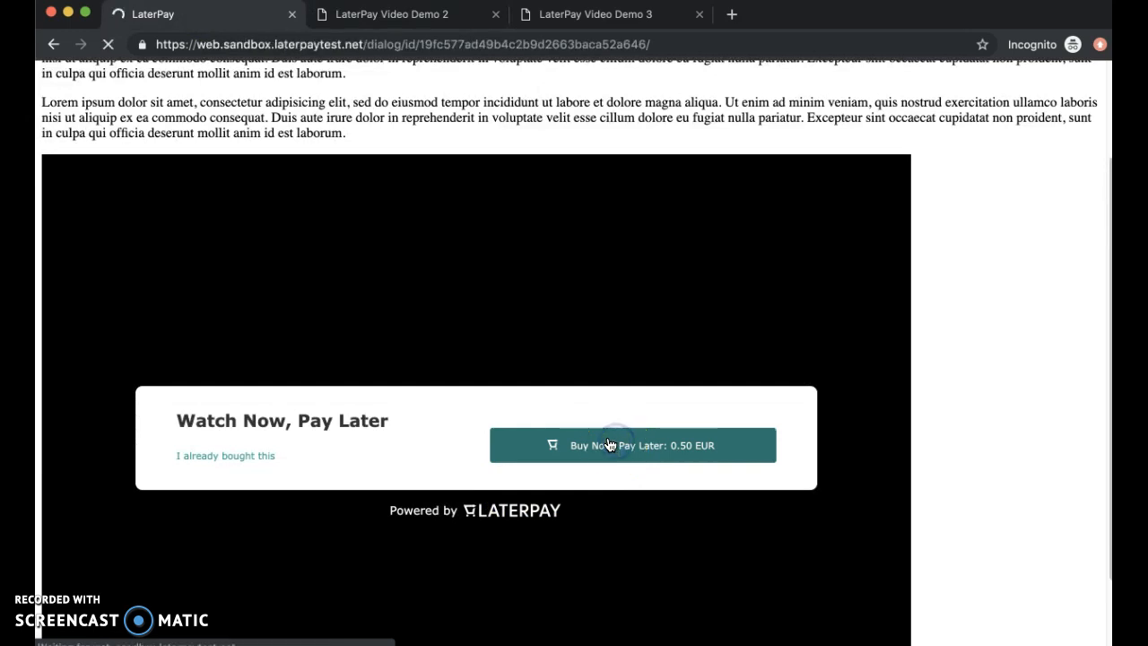
{"action": "left_click", "coordinate": [476, 505]}
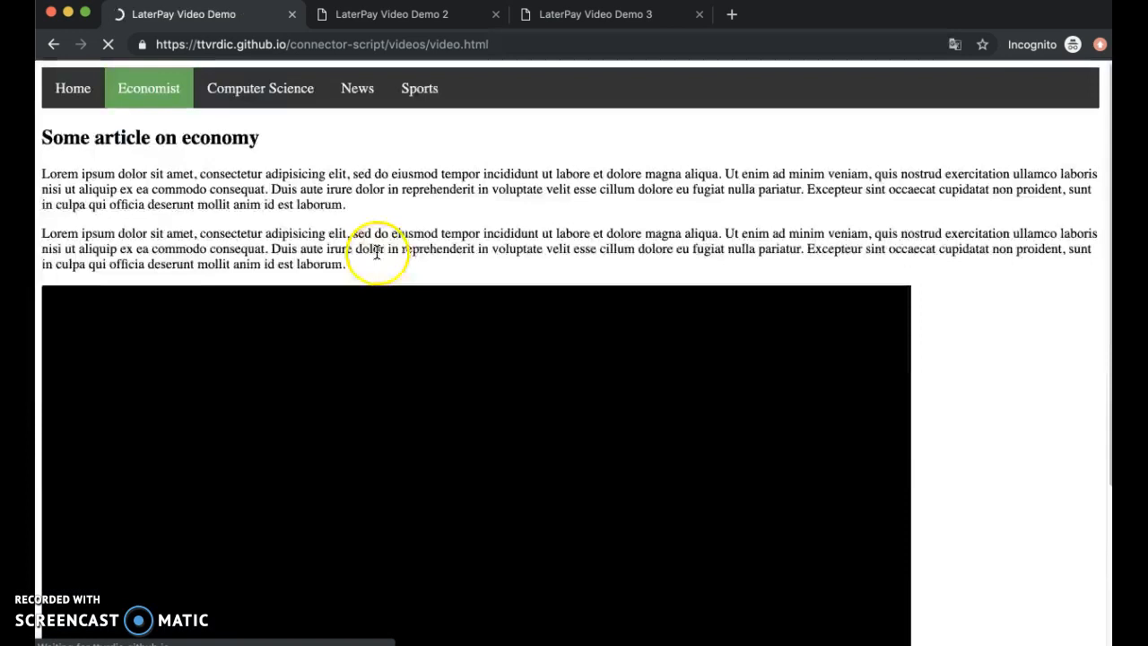
{"action": "left_click", "coordinate": [456, 432]}
{"action": "scroll", "coordinate": [475, 410], "scroll_direction": "down", "scroll_amount": 2}
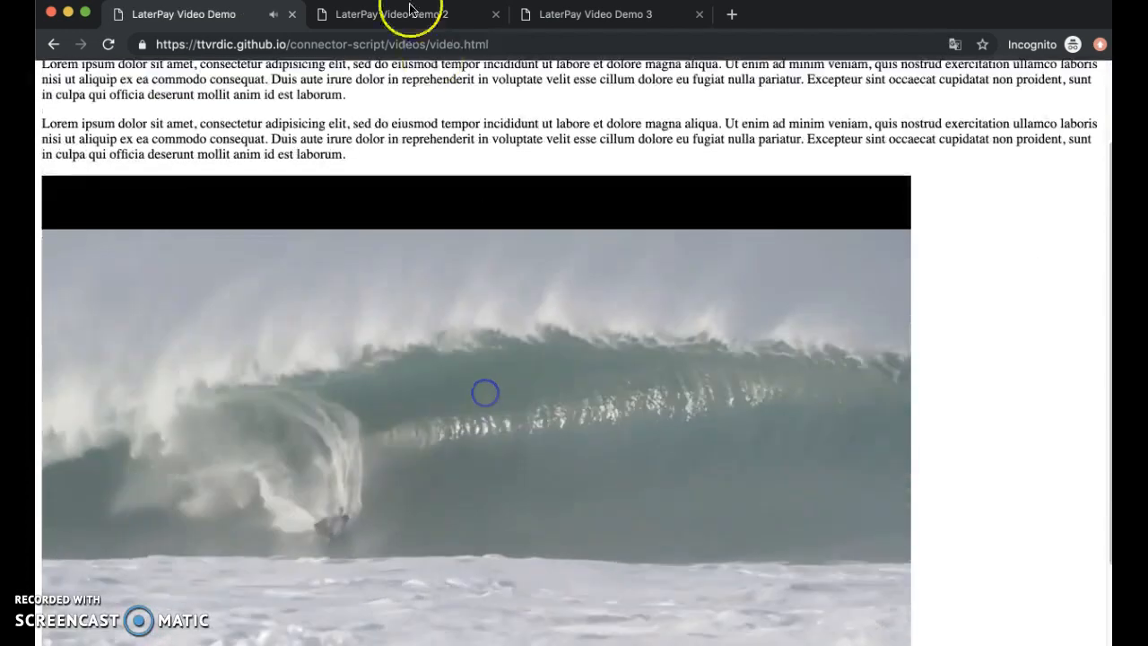
- Check whether the players on Video Demo 2 and Video Demo 3 still require their own purchases
{"action": "left_click", "coordinate": [392, 14]}
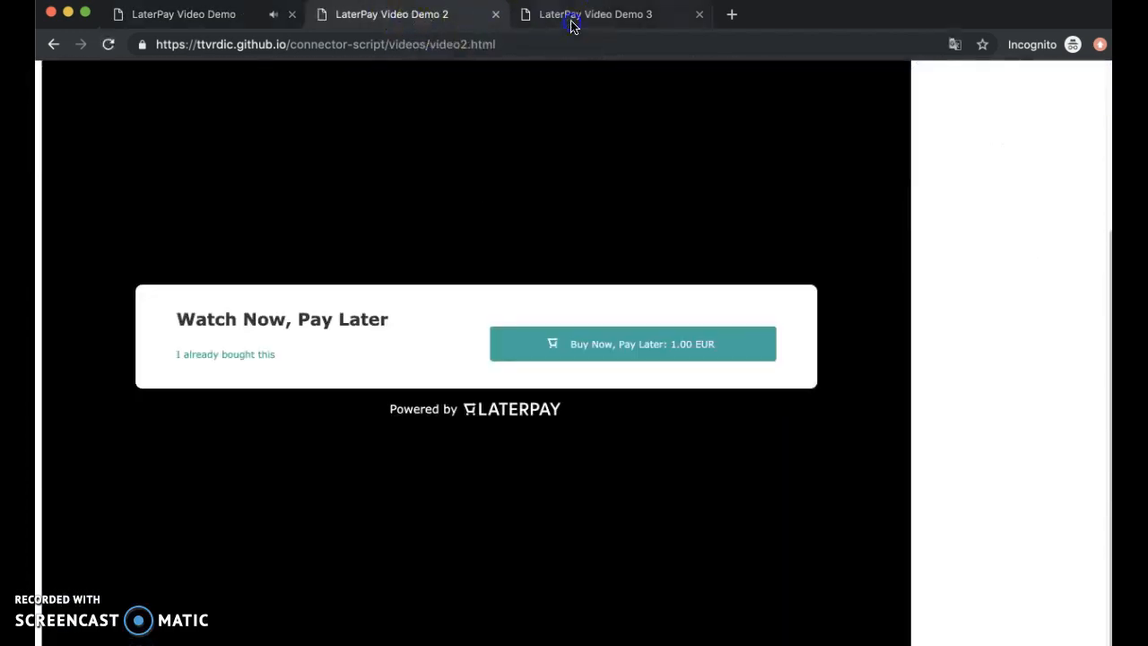
{"action": "left_click", "coordinate": [571, 18]}
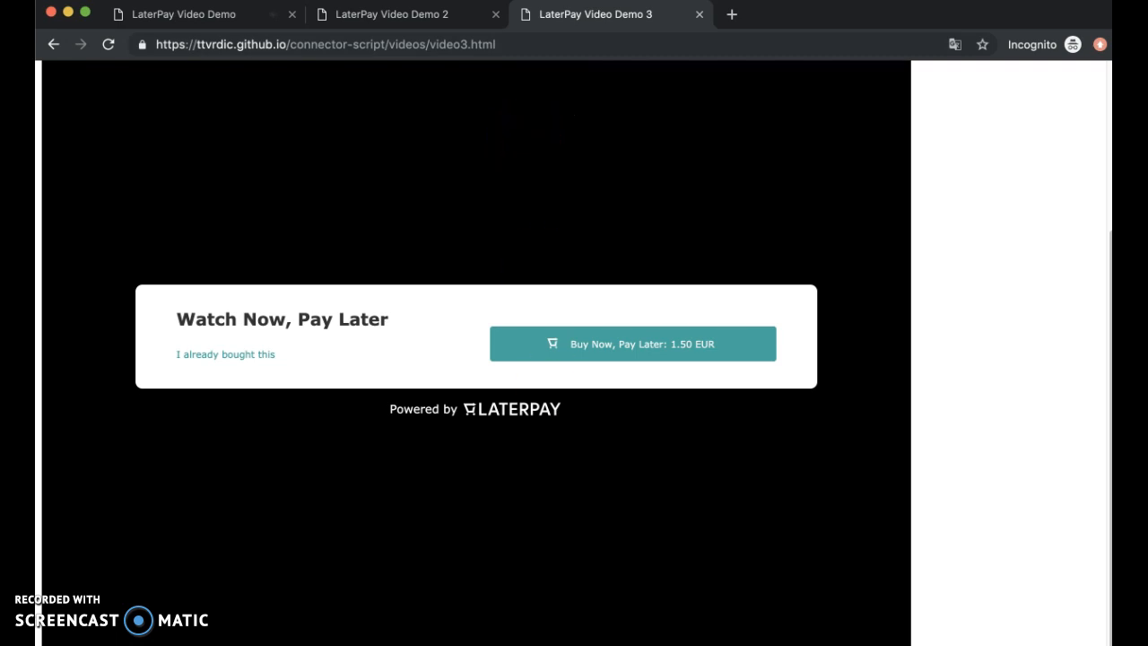